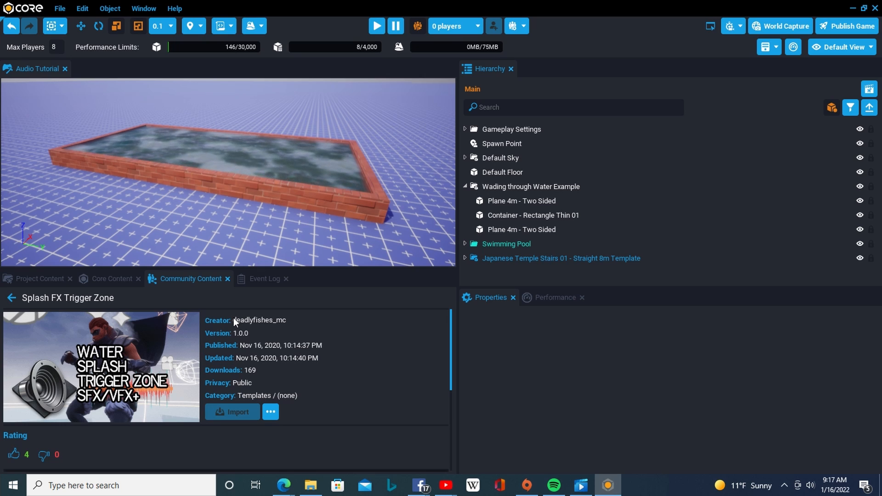
Step: Start a game preview, jump the character into the brick-walled pool and wade around in the water
mouse_move(220, 236)
right_mouse_down()
mouse_move(246, 230)
mouse_move(209, 231)
right_mouse_up()
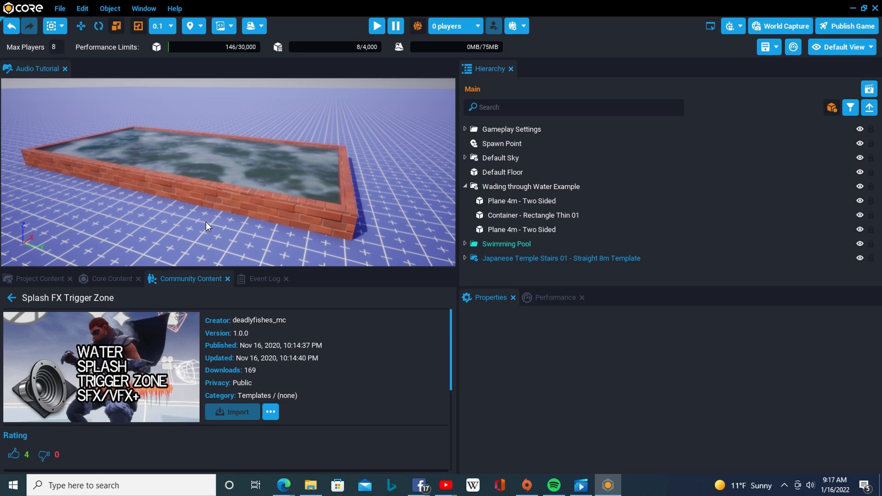
right_click_drag(206, 222, 219, 223)
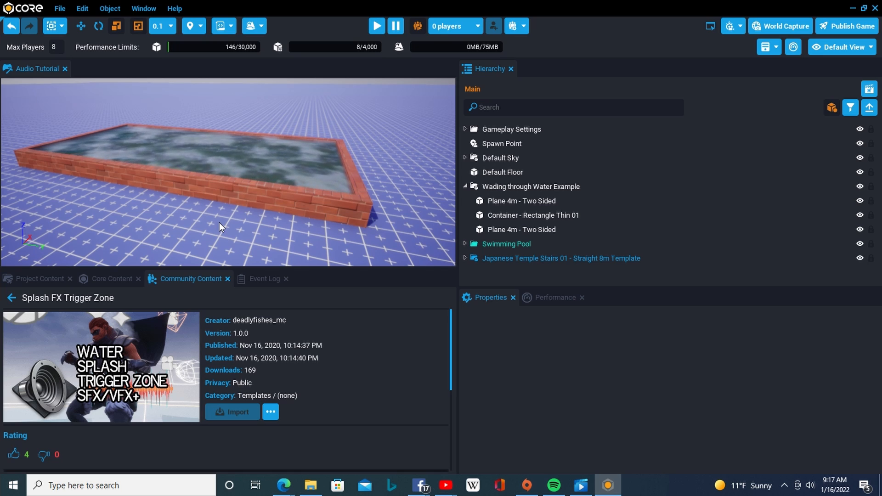
key("equal")
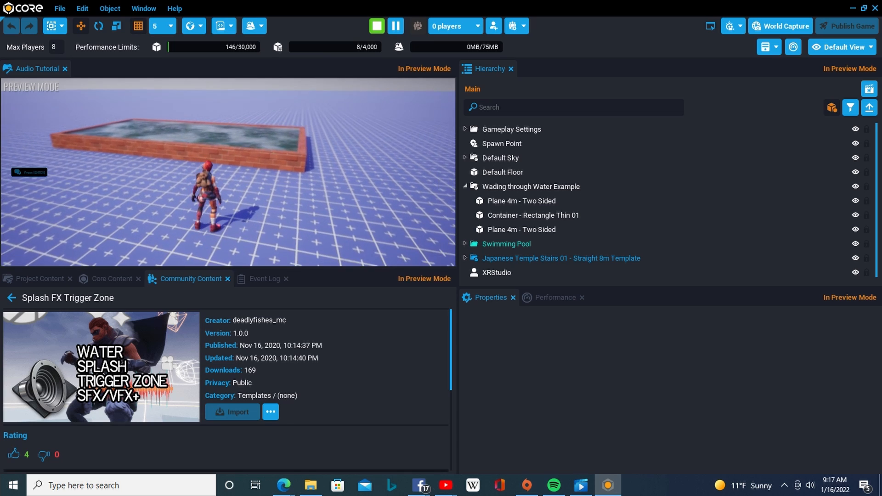
key("w")
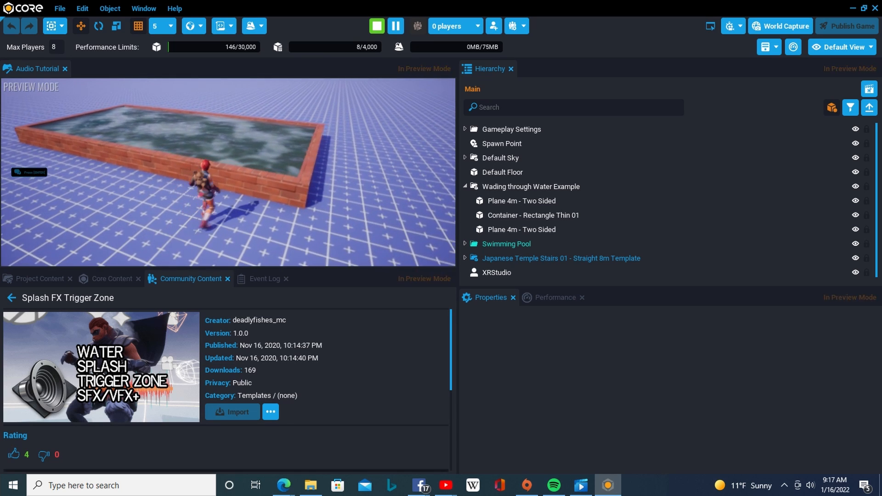
key("space")
key("w")
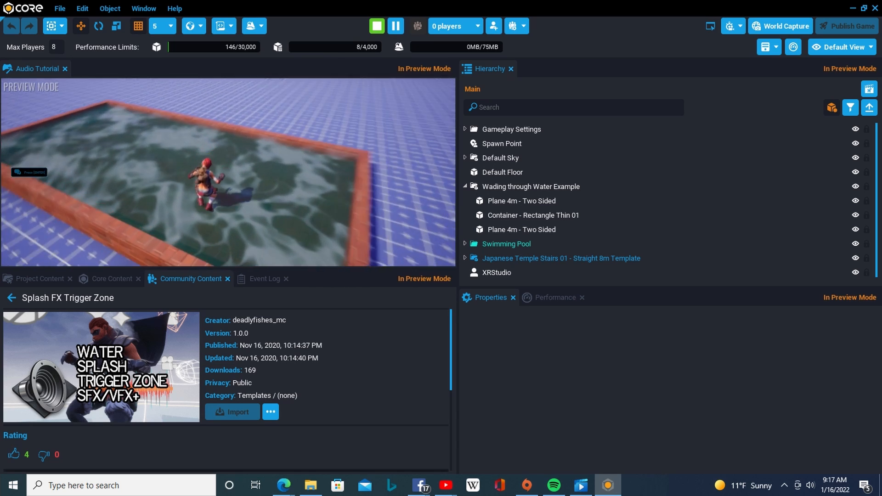
key("w")
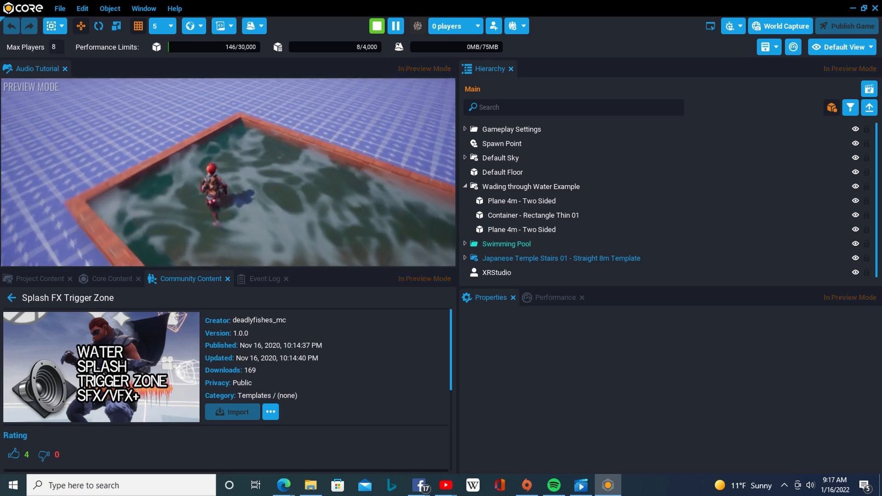
key("w")
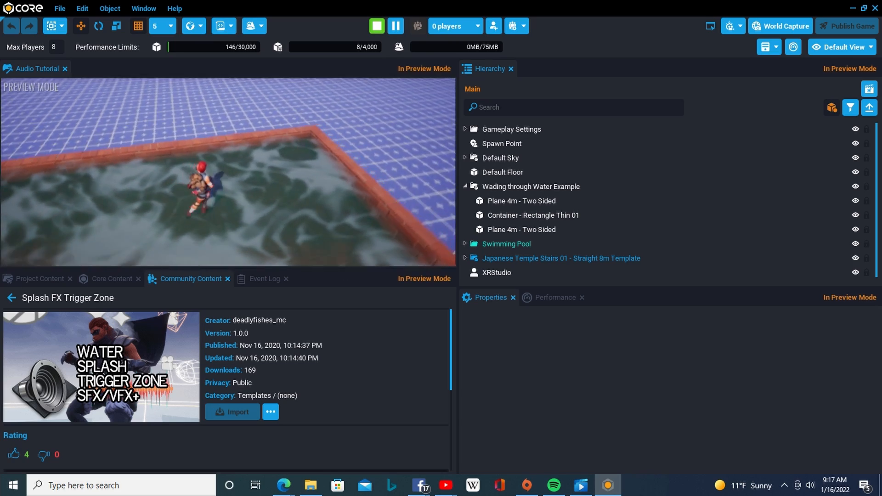
key("w")
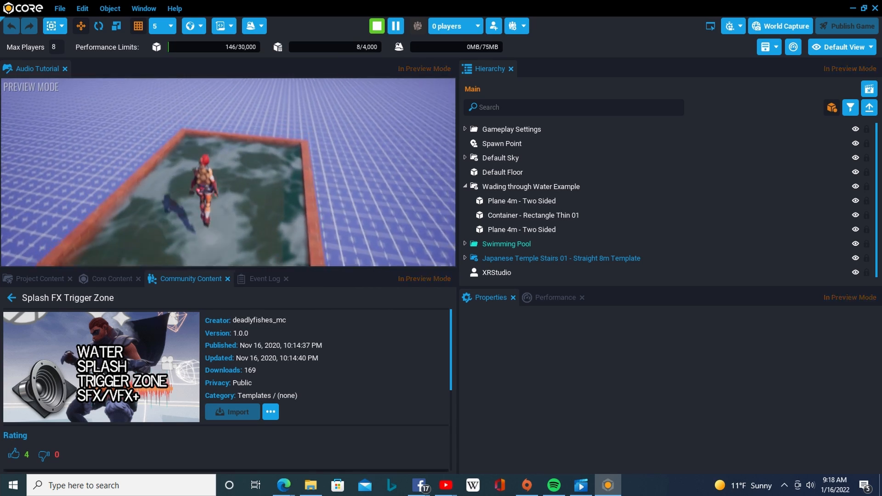
key("w")
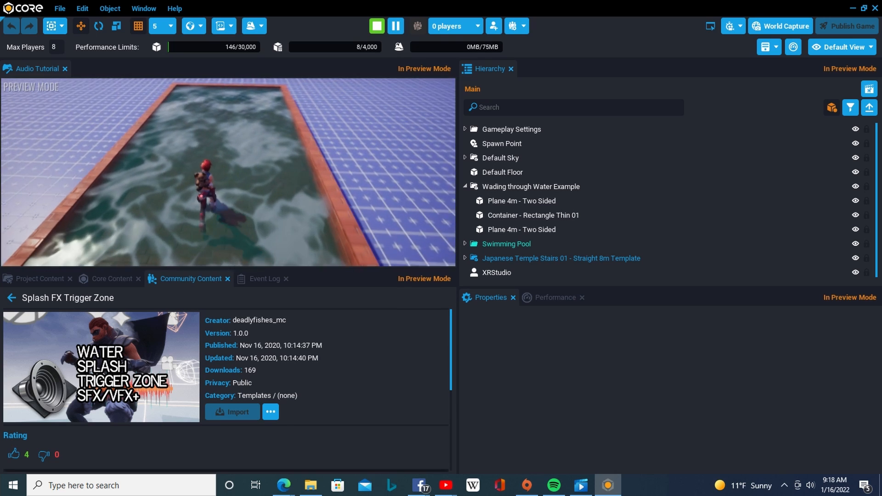
key("w")
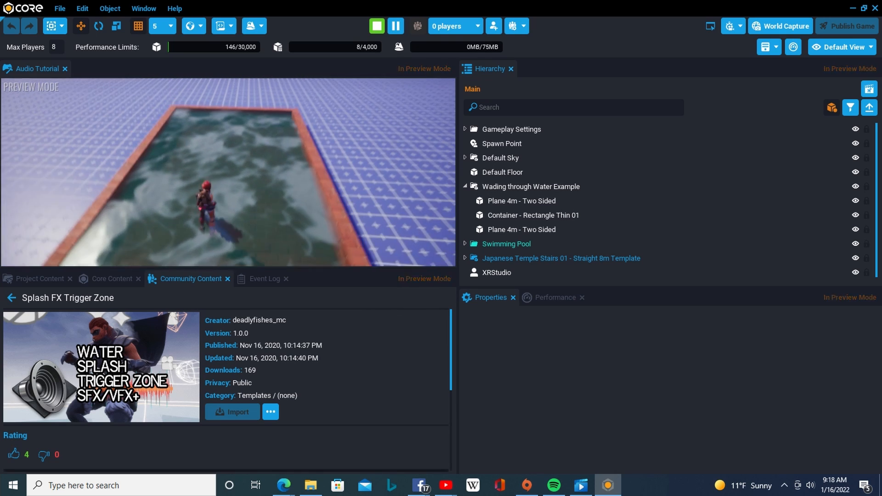
Step: Test repeated jumps and more wading in the pool, and end the preview
key("space")
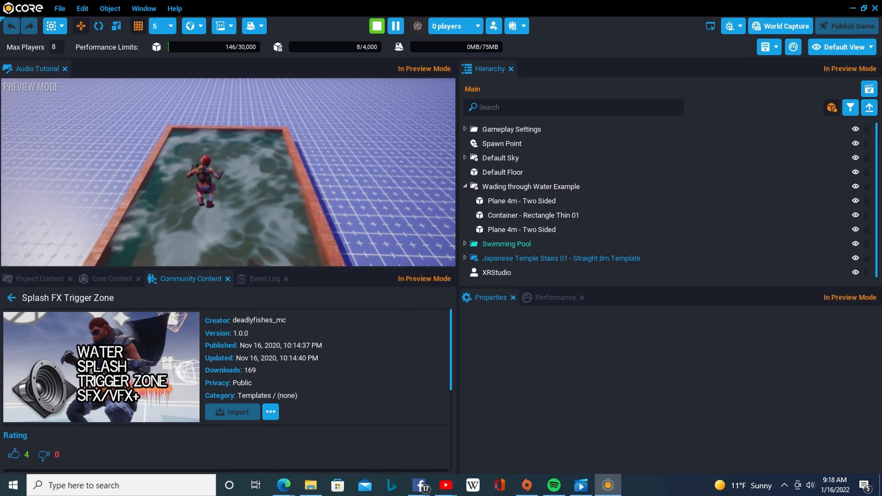
key("space")
key("space")
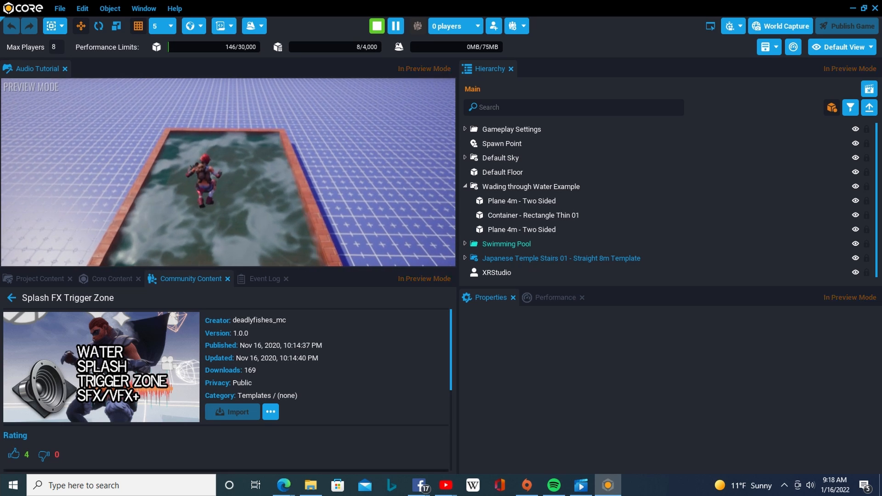
key("space")
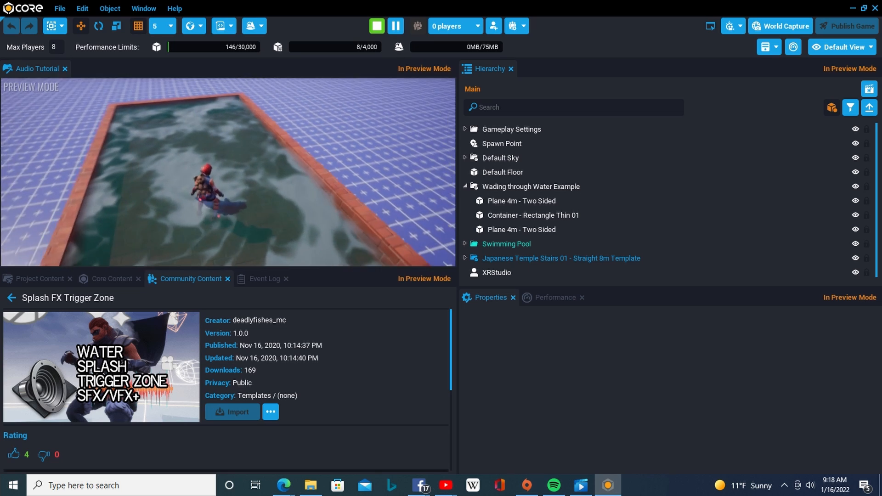
key("w")
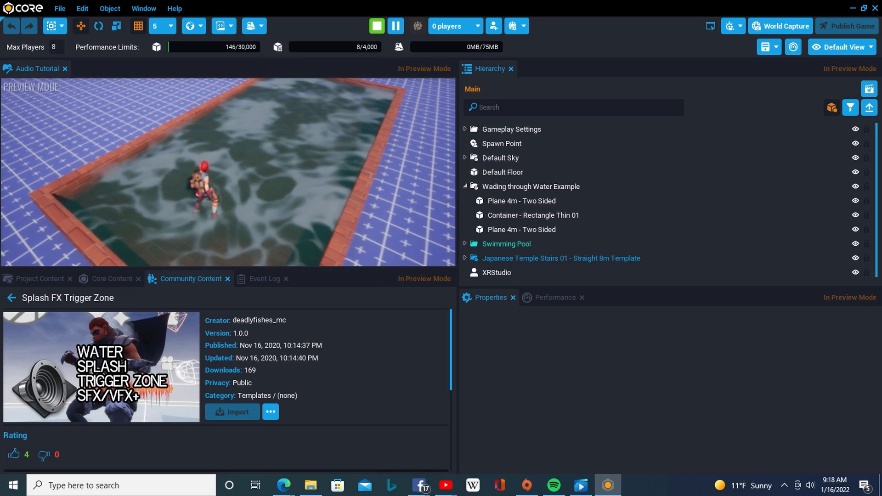
key("w")
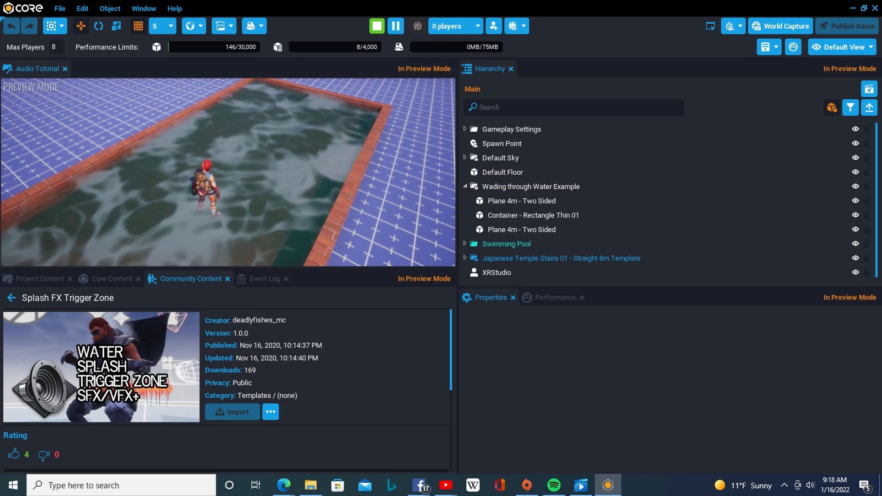
key("Escape")
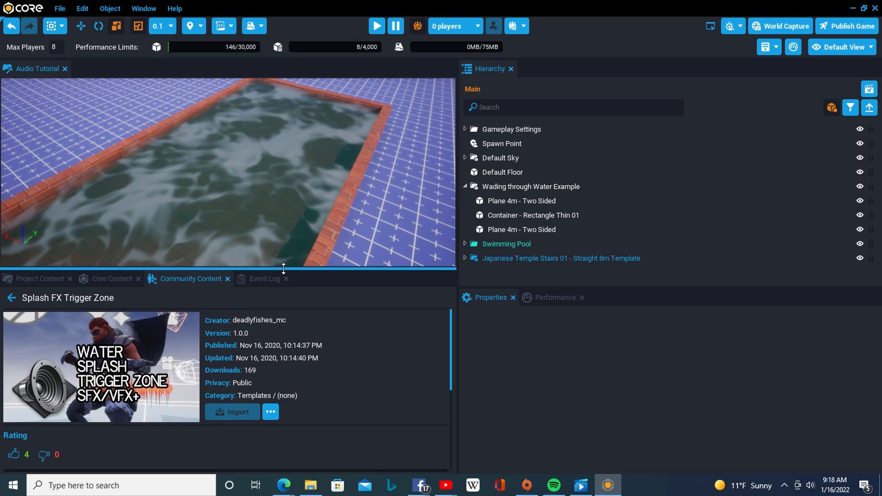
Step: Search Community Content for "Splash", view the Splash FX Trigger Zone details and return to the results
left_click_drag(283, 269, 290, 228)
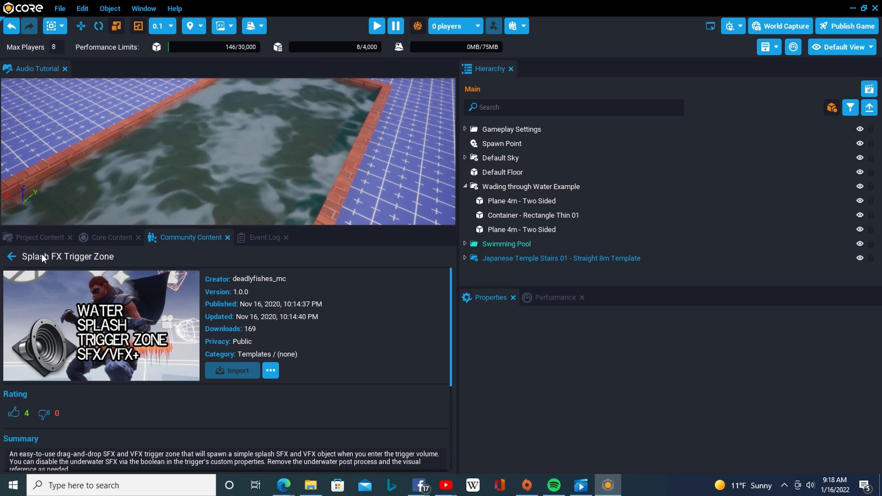
left_click(12, 257)
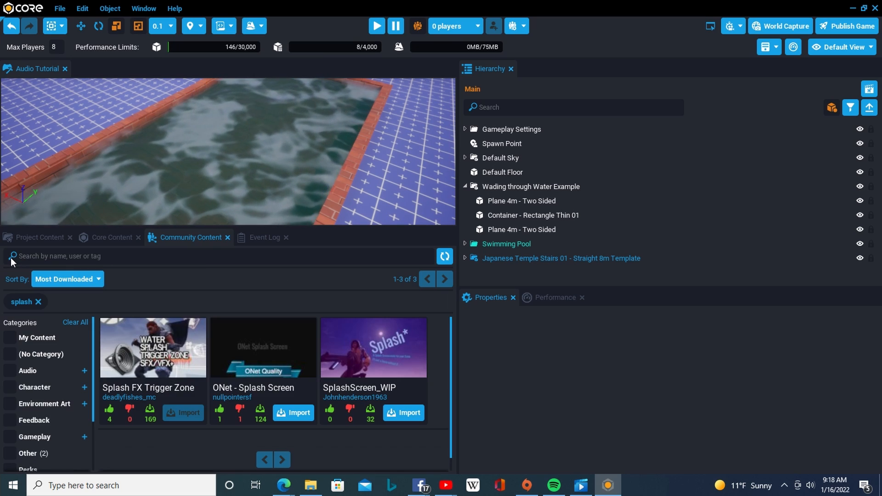
left_click(38, 303)
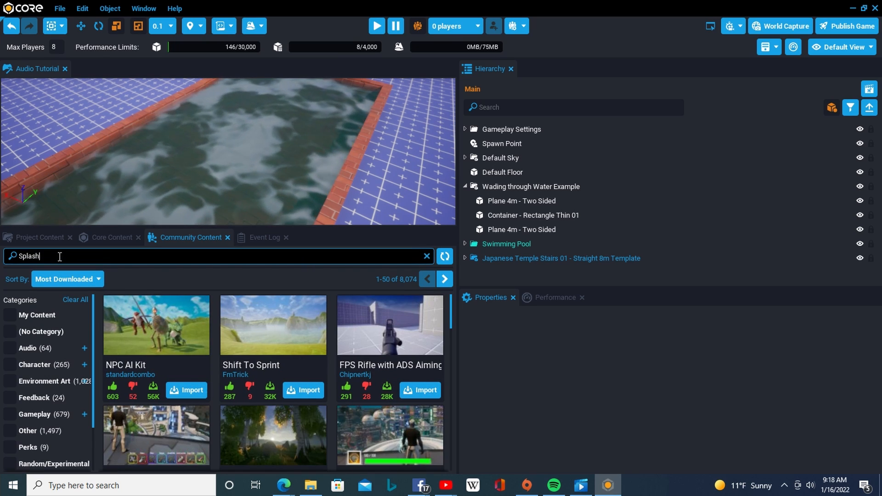
key("Return")
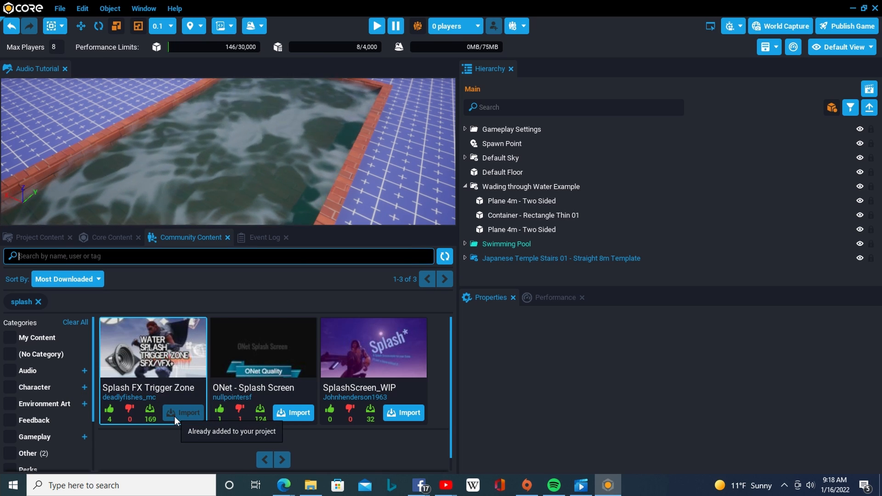
left_click(171, 371)
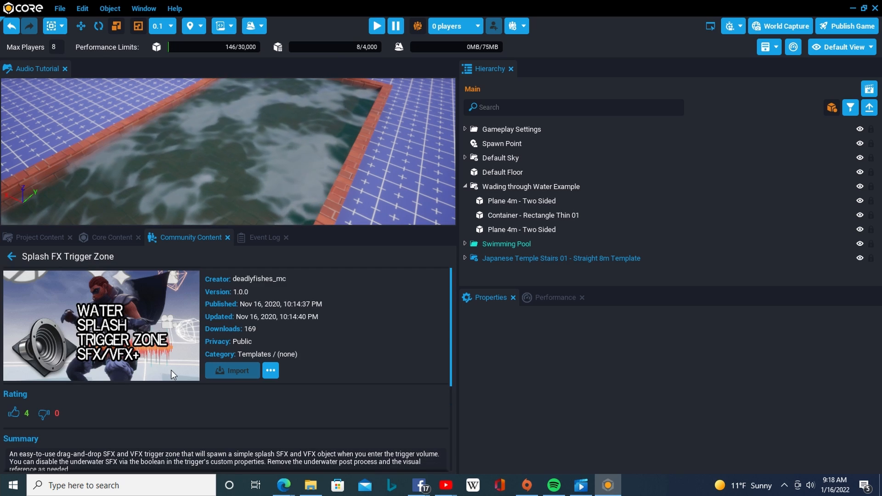
left_click(12, 257)
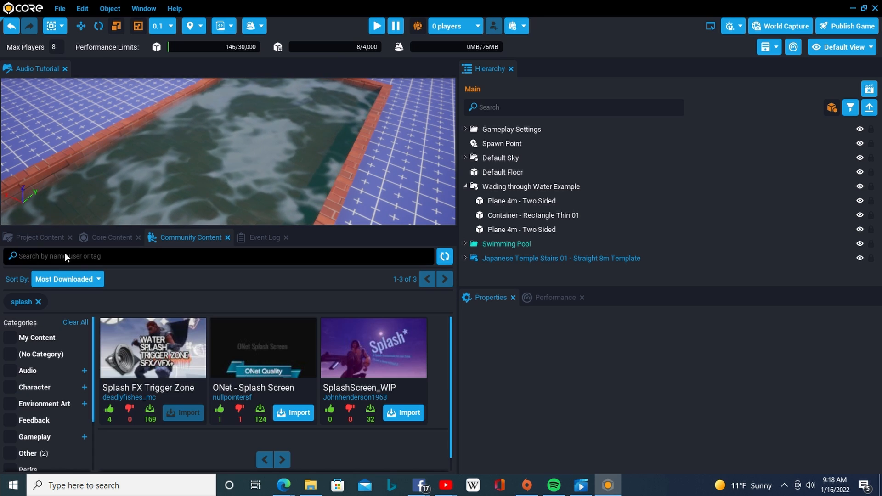
Step: Place the imported Splash FX Trigger Zone template at the pool's edge, at about X 710, Y 140, Z 0
left_click(94, 239)
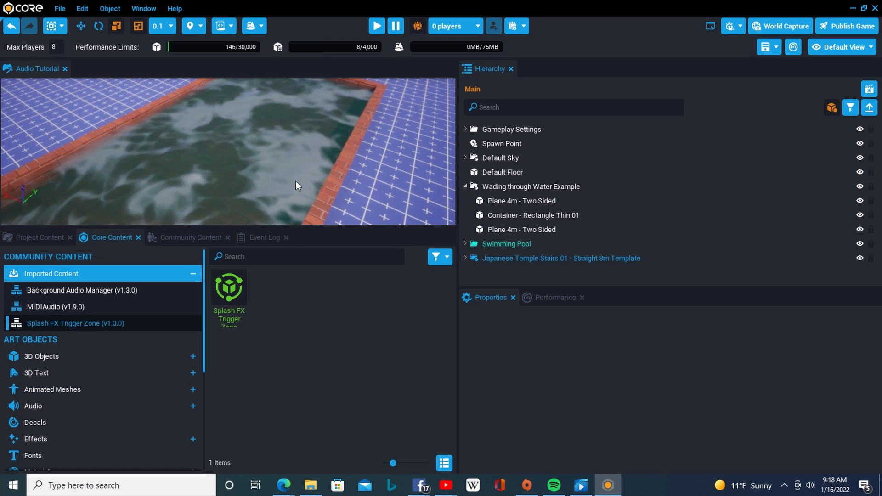
left_click_drag(296, 181, 214, 181, "alt")
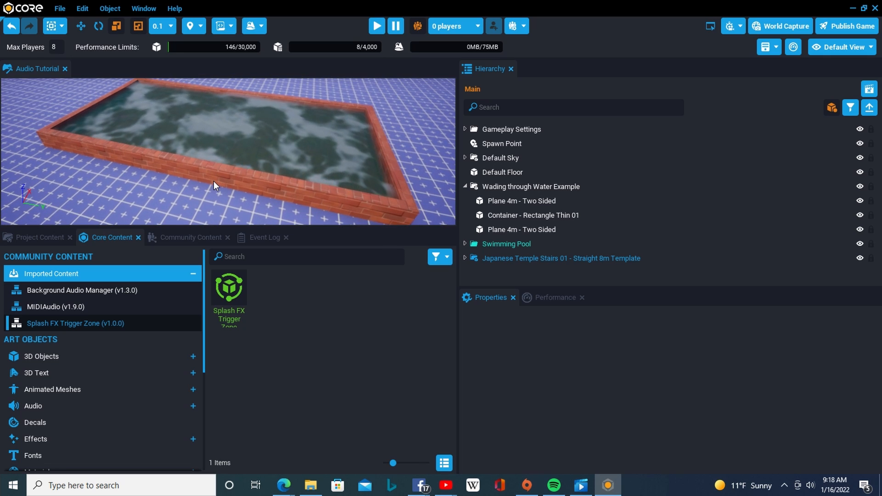
left_click_drag(231, 288, 214, 202)
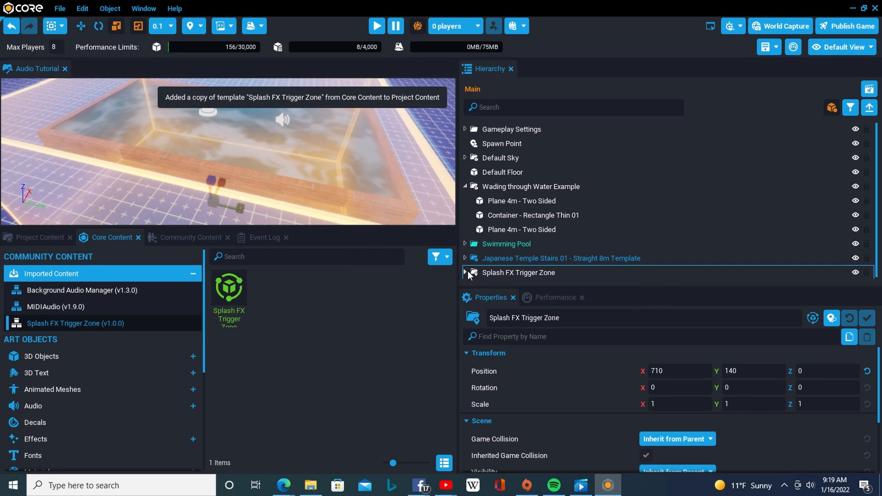
Step: Enlarge the viewport and toggle gizmo visibility off and on to inspect the trigger zone's extent around the pool
left_click_drag(278, 154, 159, 159, "alt")
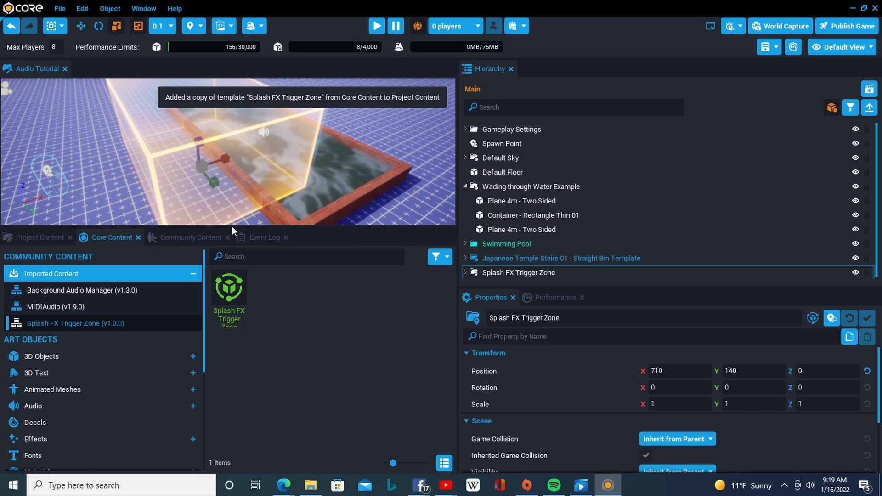
left_click_drag(230, 226, 232, 309)
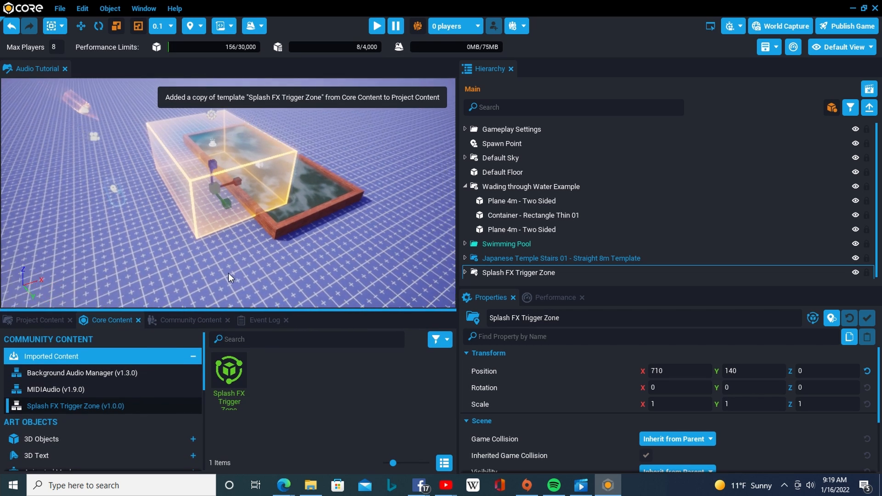
scroll(234, 264, "down", 3)
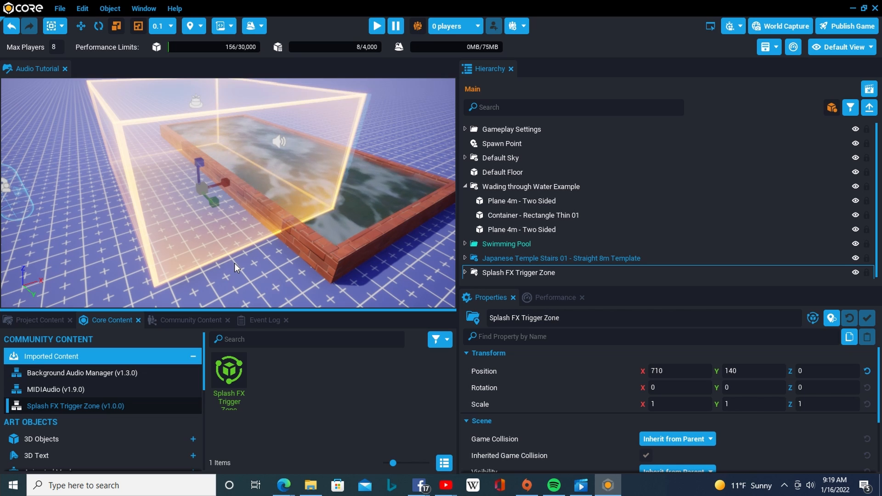
key("v")
key("v")
key("v")
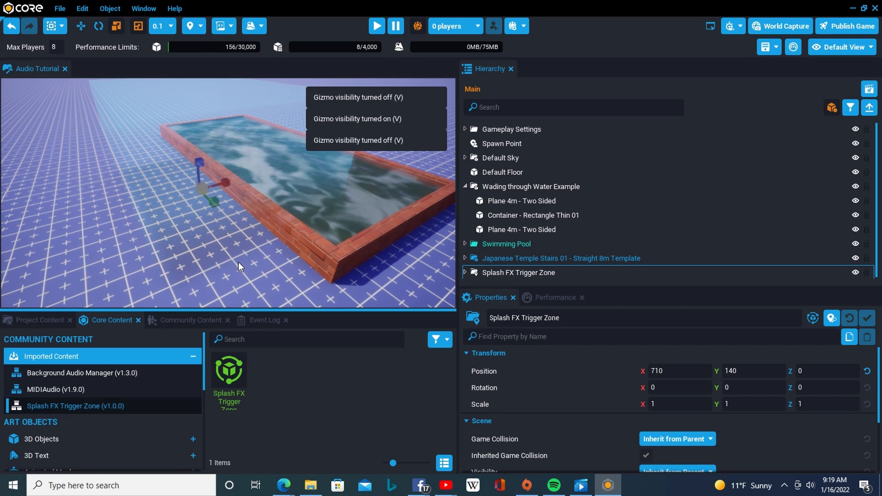
key("v")
key("v")
key("v")
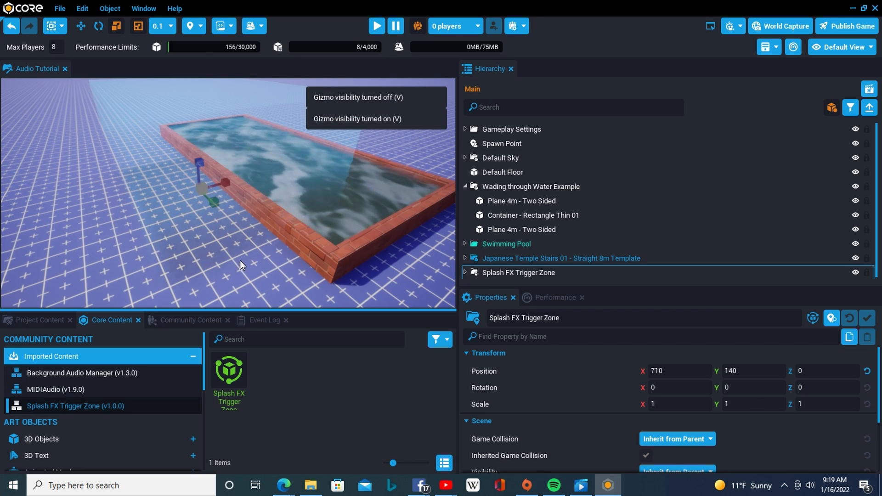
right_click_drag(248, 260, 324, 254)
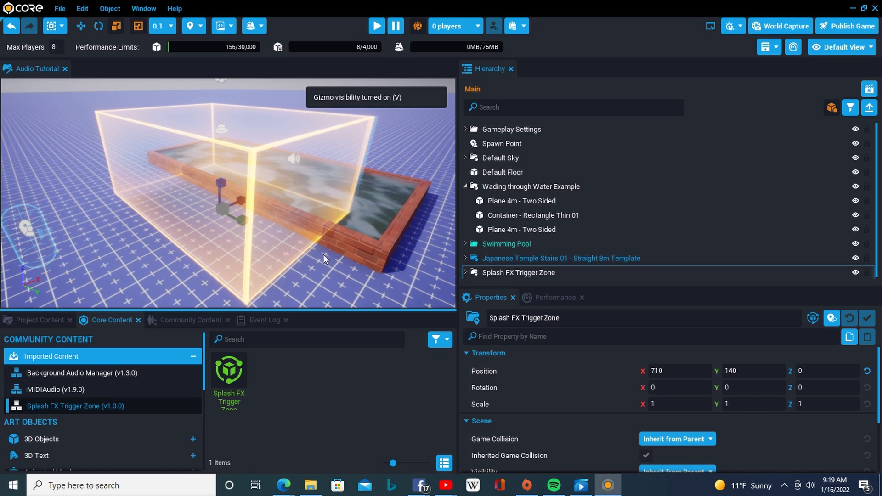
Step: Delete the Underwater Post Process object from the Splash FX Trigger Zone, deinstancing the template
left_click(470, 273)
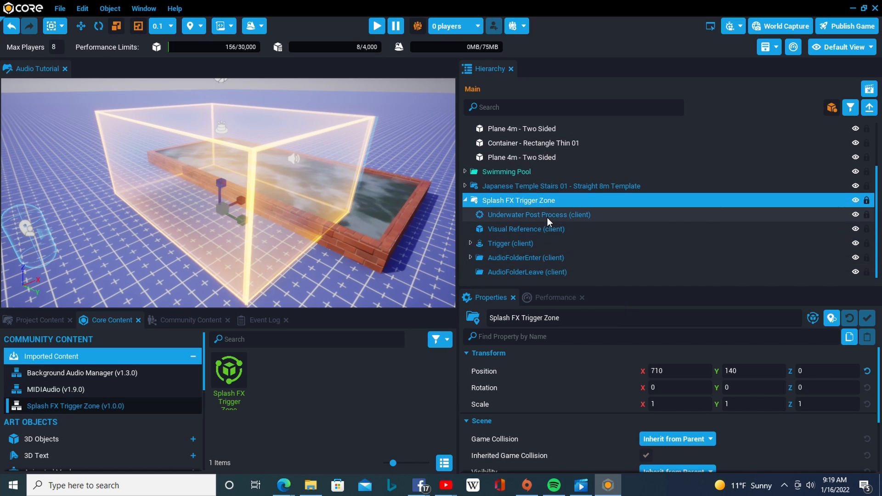
left_click(547, 215)
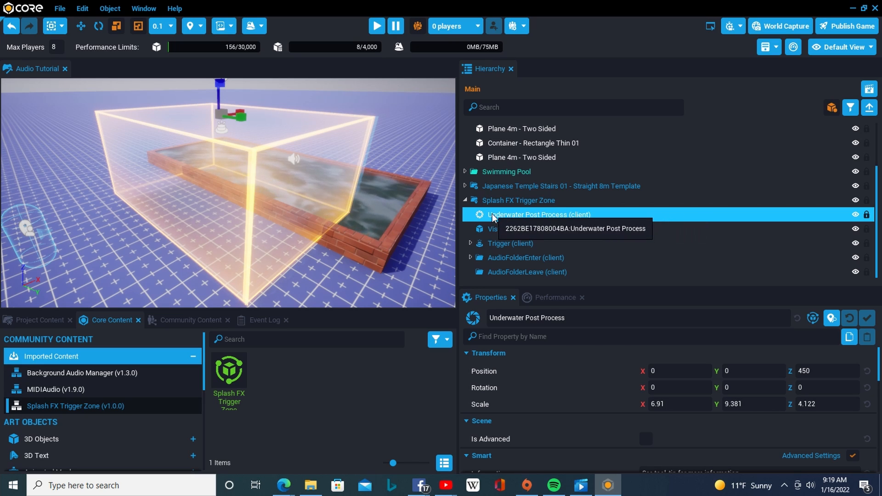
left_click(506, 206)
left_click(513, 218)
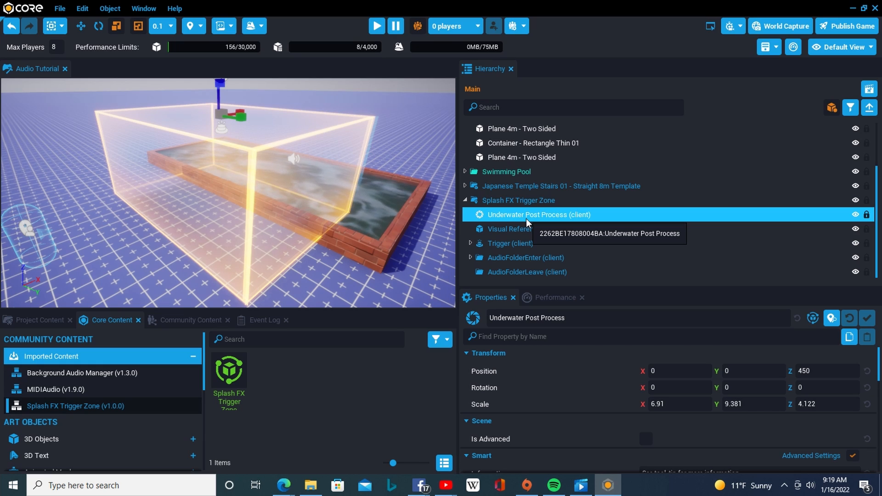
key("Delete")
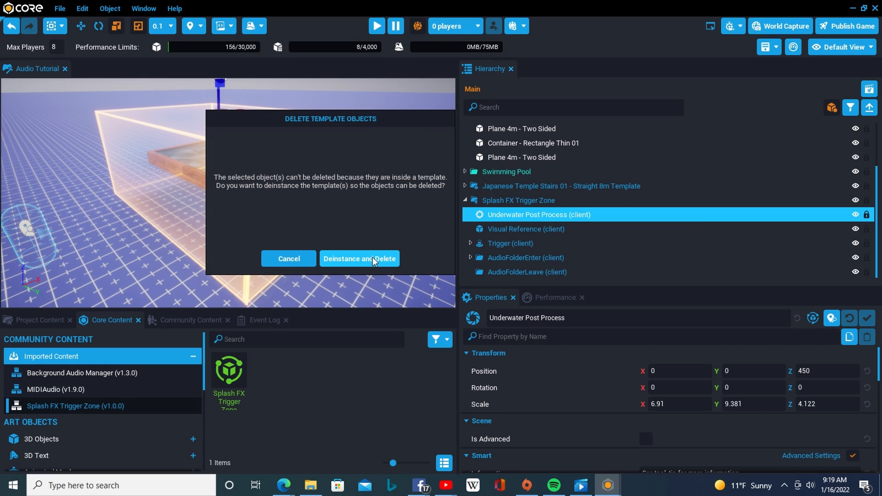
left_click(372, 259)
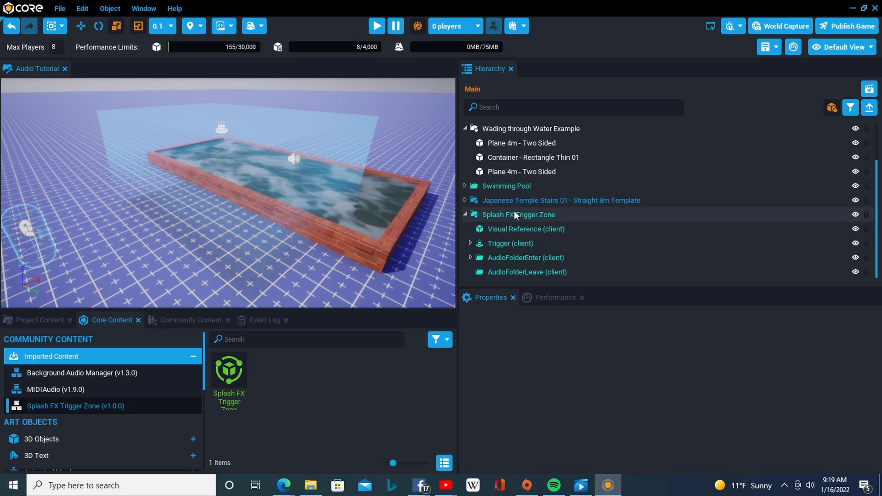
Step: Delete the Visual Reference object from the Splash FX Trigger Zone
left_click(515, 211)
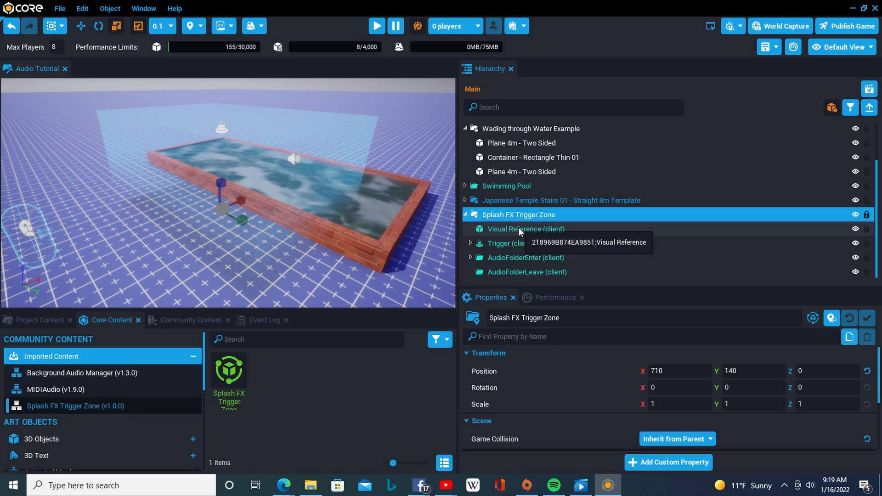
left_click(519, 228)
key("Delete")
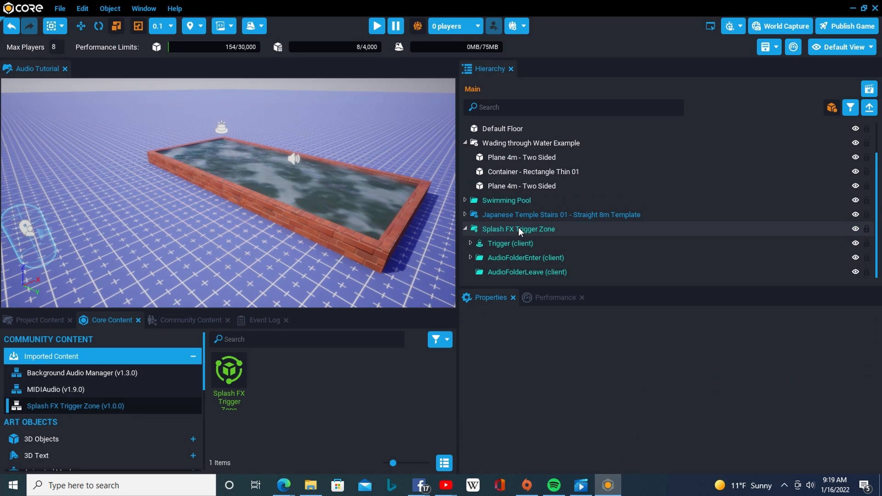
left_click(519, 228)
left_click(511, 243)
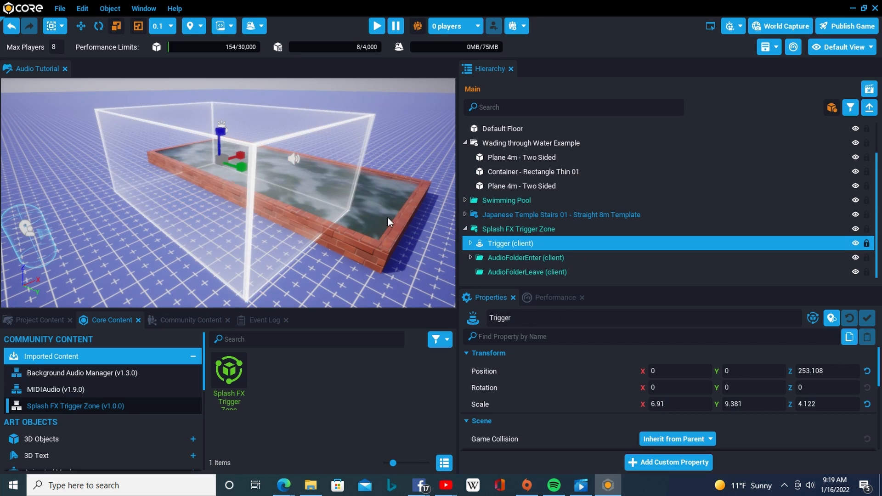
scroll(374, 215, "up", 3)
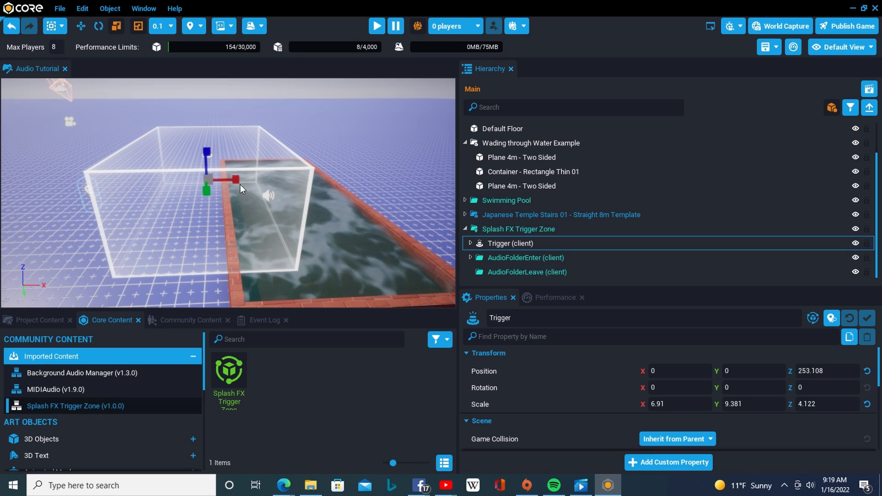
left_click_drag(237, 179, 203, 161)
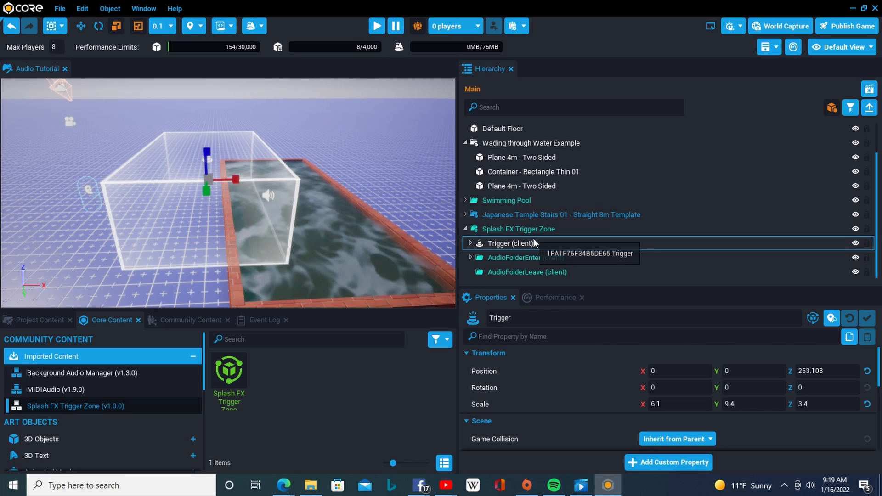
key("ctrl+z")
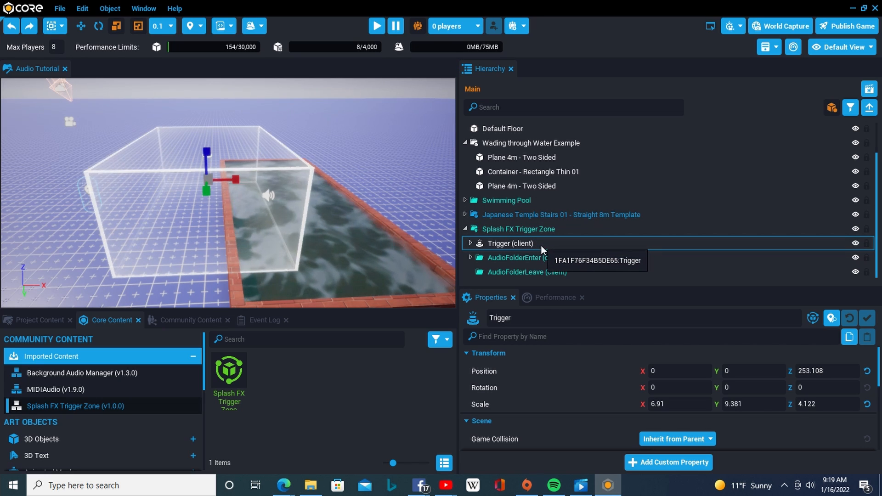
key("ctrl+z")
left_click(532, 233)
double_click(510, 244)
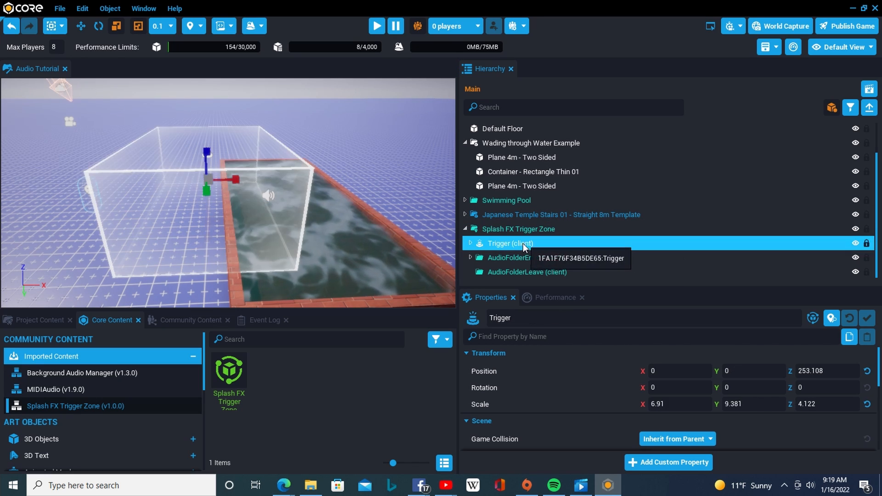
scroll(307, 204, "down", 5)
Step: Cut the Splash FX Trigger Zone and paste it into the Wading through Water Example group
left_click(528, 229)
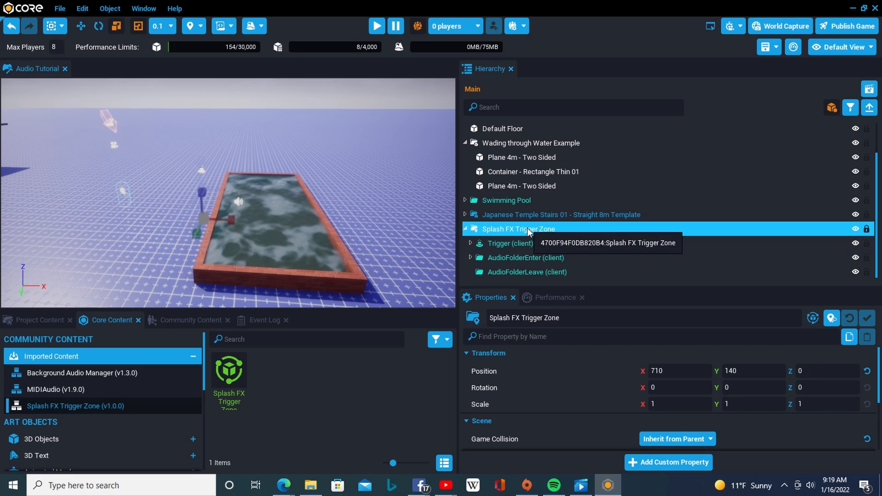
right_click(528, 228)
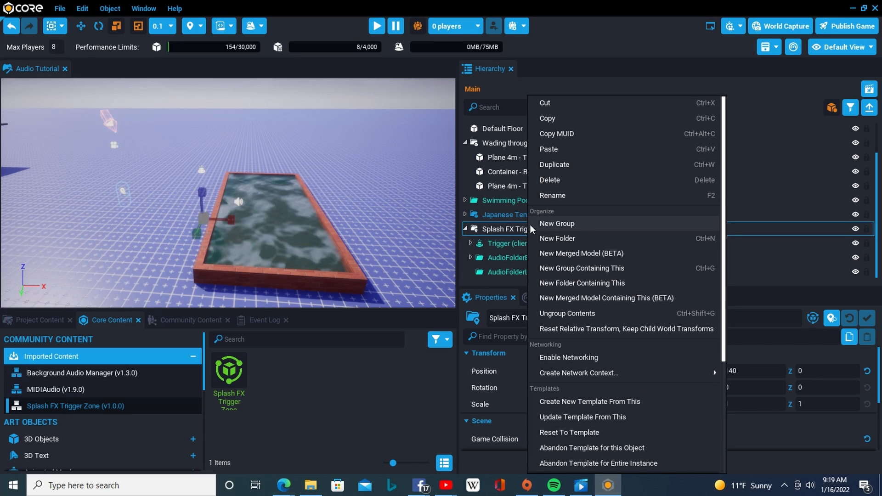
left_click(552, 107)
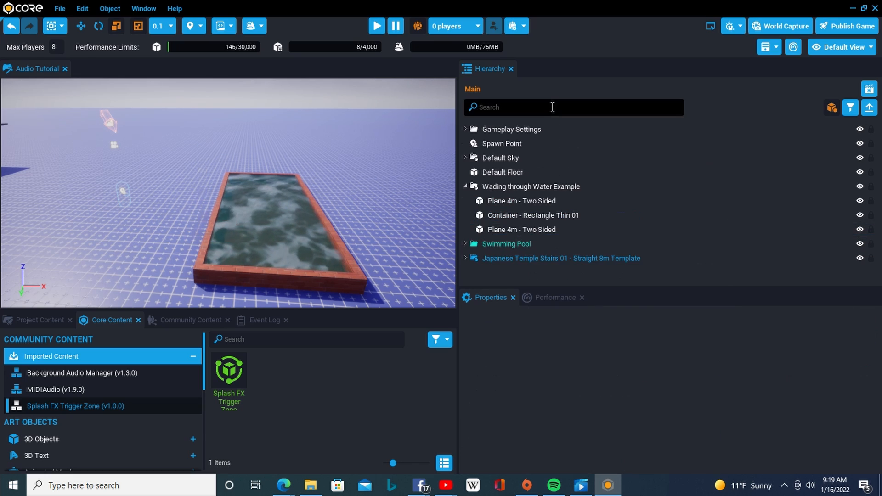
left_click(273, 239)
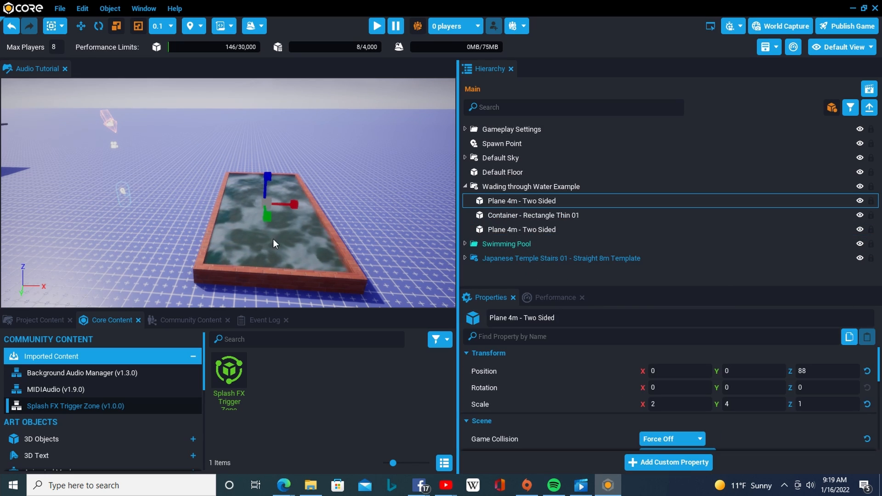
left_click(512, 187)
left_click(513, 201)
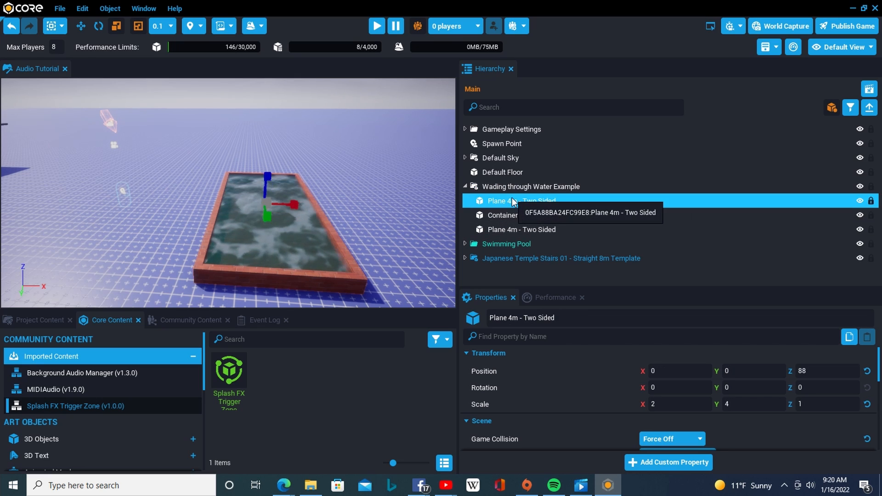
left_click(514, 187)
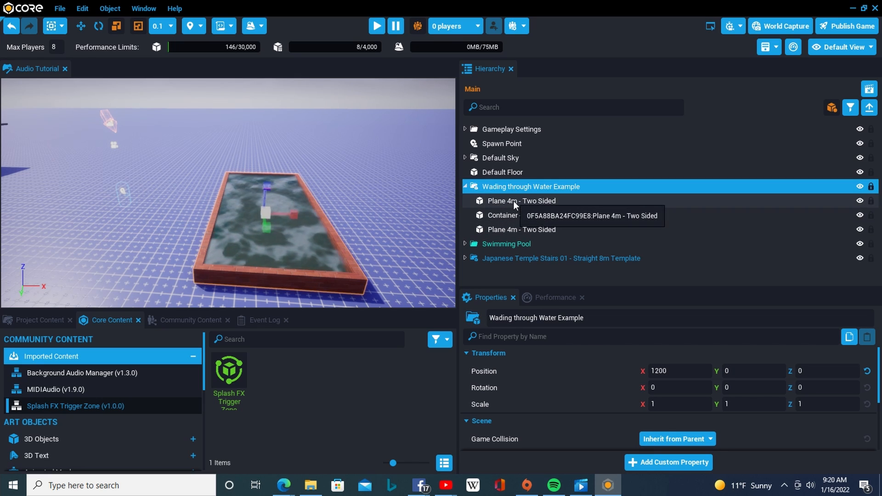
right_click(514, 201)
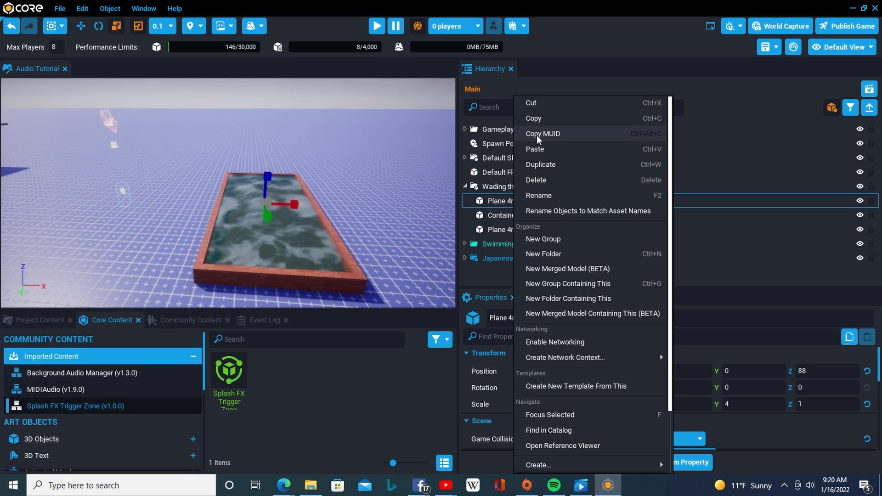
left_click(541, 150)
left_click(536, 185)
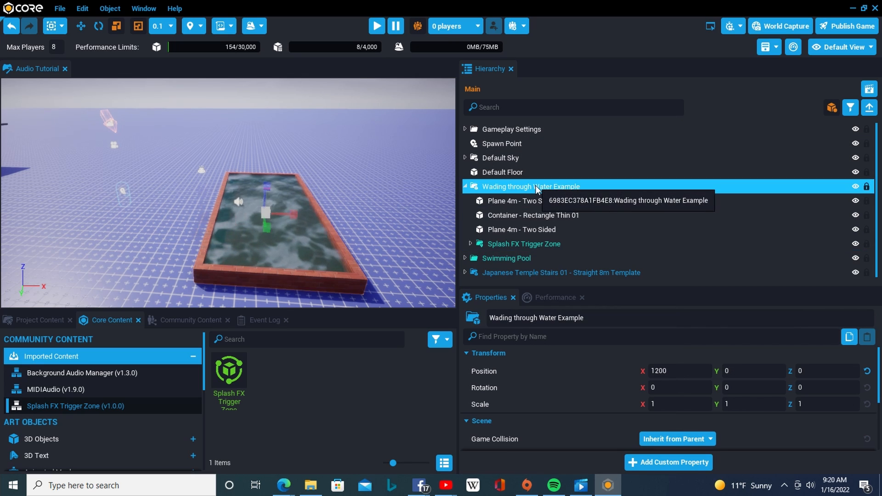
Step: Reset the Splash FX Trigger Zone's position to X 0, Y 0, Z 0 within its parent group
left_click(523, 241)
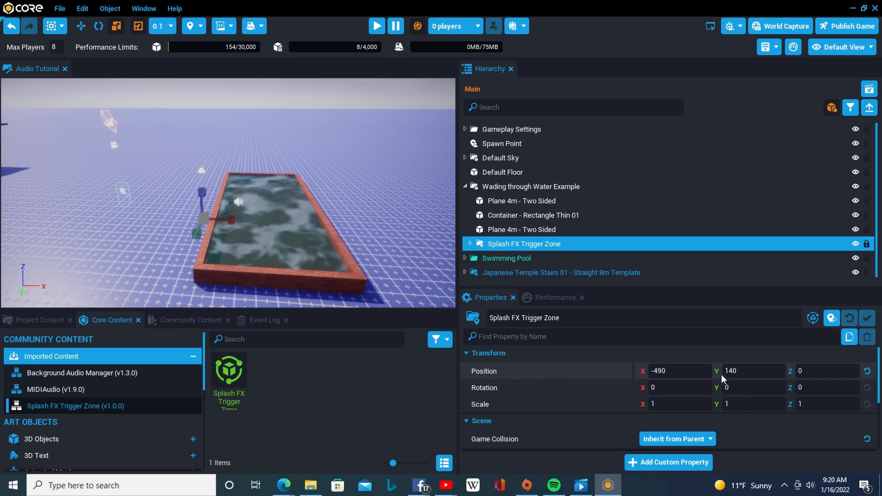
left_click(867, 372)
right_click_drag(382, 211, 167, 211)
right_click(168, 210)
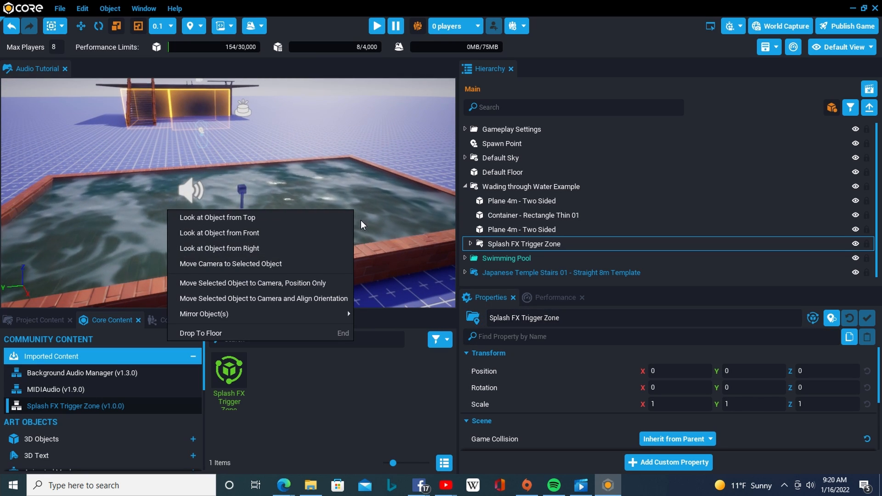
right_click_drag(351, 190, 336, 189)
Step: Scale the Splash FX zone's Trigger down to about Z 0.8 and lengthen it to about Y 13.6
left_click(471, 245)
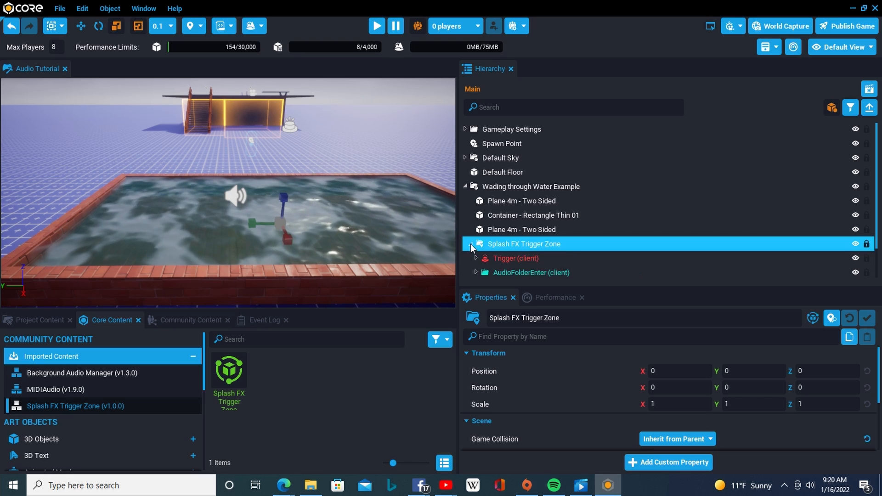
scroll(543, 236, "down", 1)
left_click(537, 242)
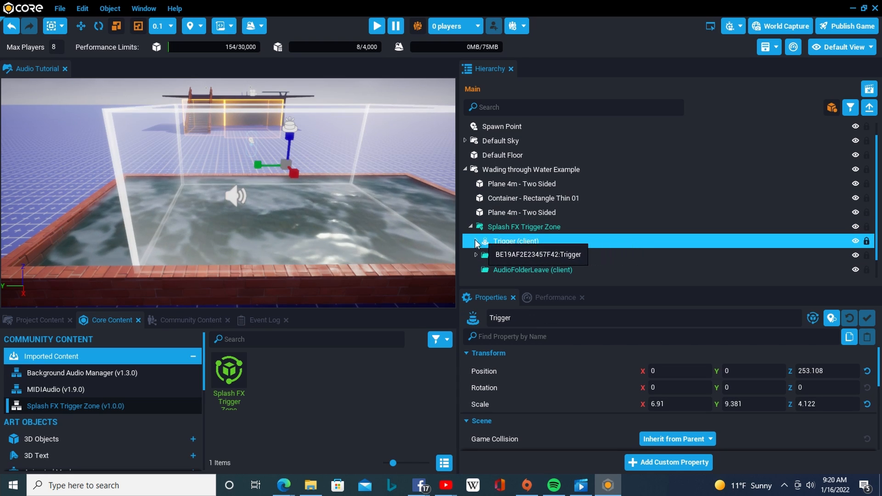
right_click_drag(349, 229, 190, 225)
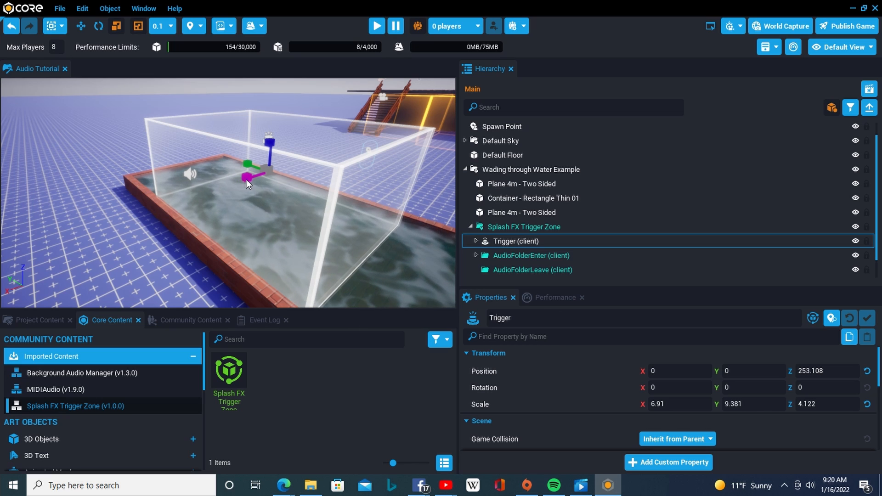
left_click_drag(270, 146, 269, 182)
right_click_drag(268, 181, 383, 185)
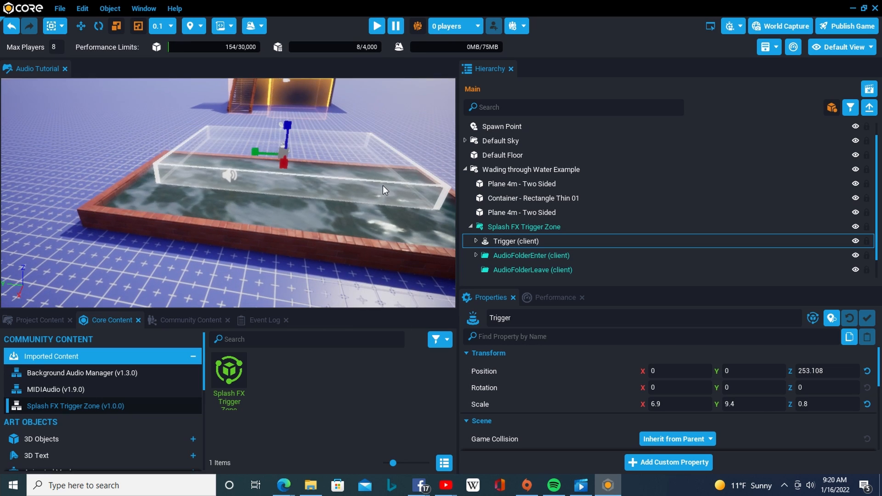
left_click_drag(257, 156, 215, 154)
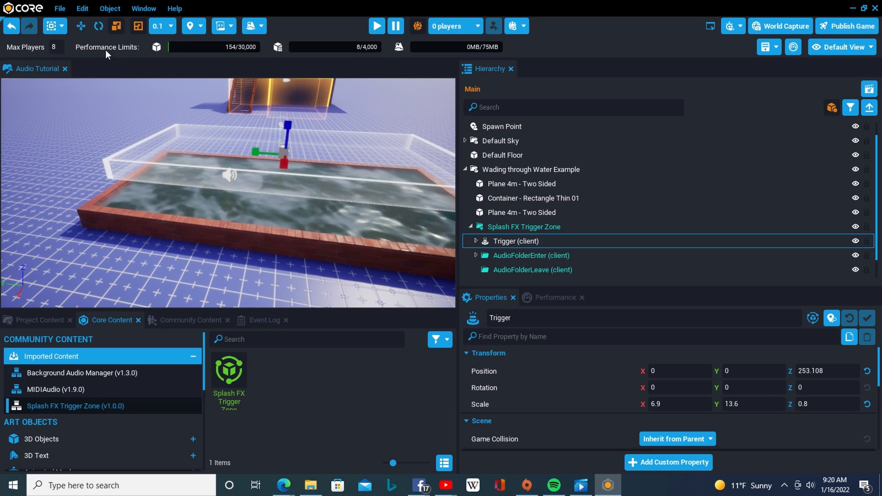
Step: Lower the Trigger into the pool, to about Z 40
left_click(81, 26)
left_click_drag(278, 140, 275, 180)
left_click_drag(274, 183, 274, 183)
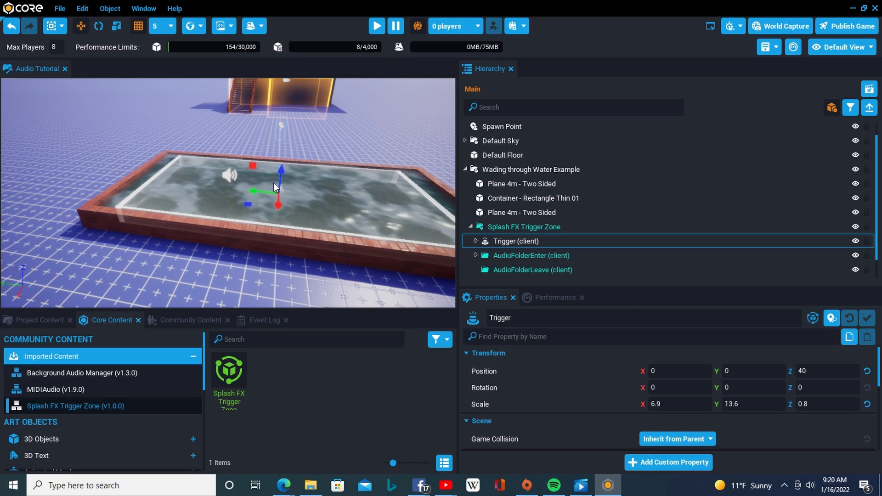
left_click(276, 182)
key("ctrl+z")
mouse_move(277, 180)
right_mouse_down()
mouse_move(267, 181)
mouse_move(292, 189)
right_mouse_up()
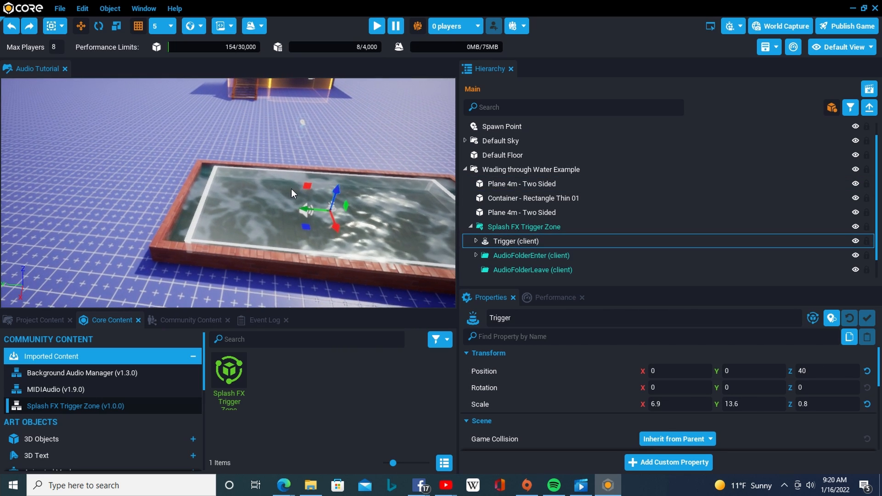
Step: Scale the Trigger to about X 7.6 and Y 15.5 so it fills the pool up to its brick rim
left_click(116, 25)
key("f")
left_click_drag(199, 180, 184, 184)
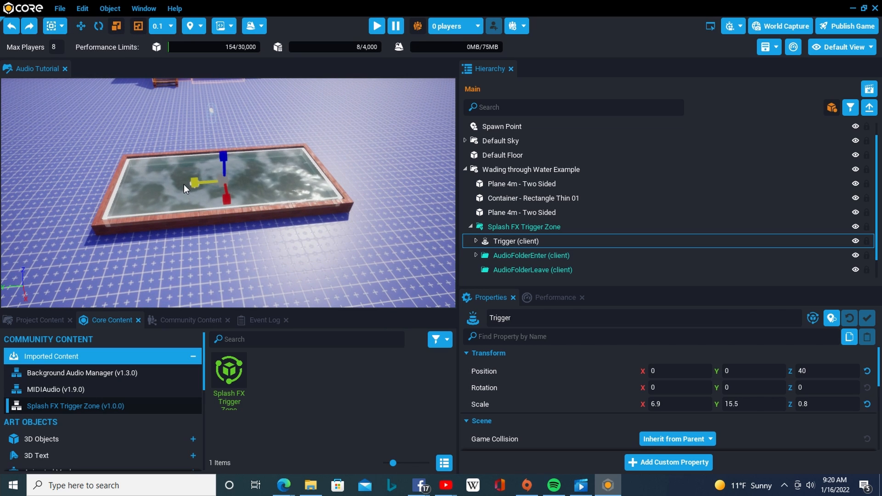
right_click_drag(242, 172, 23, 175)
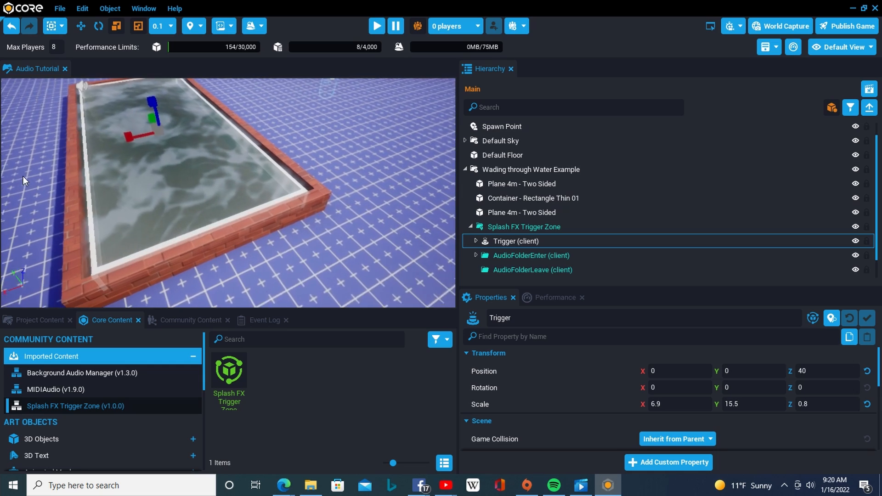
left_click_drag(142, 143, 137, 144)
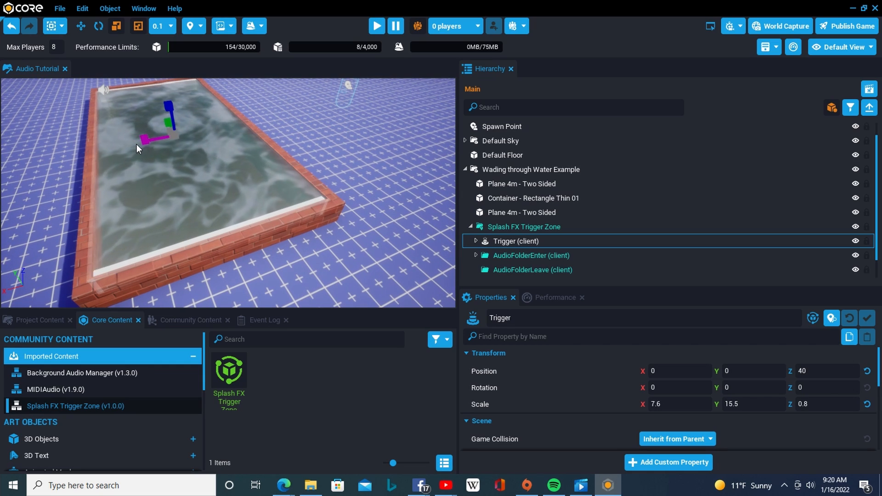
right_click_drag(137, 144, 365, 124)
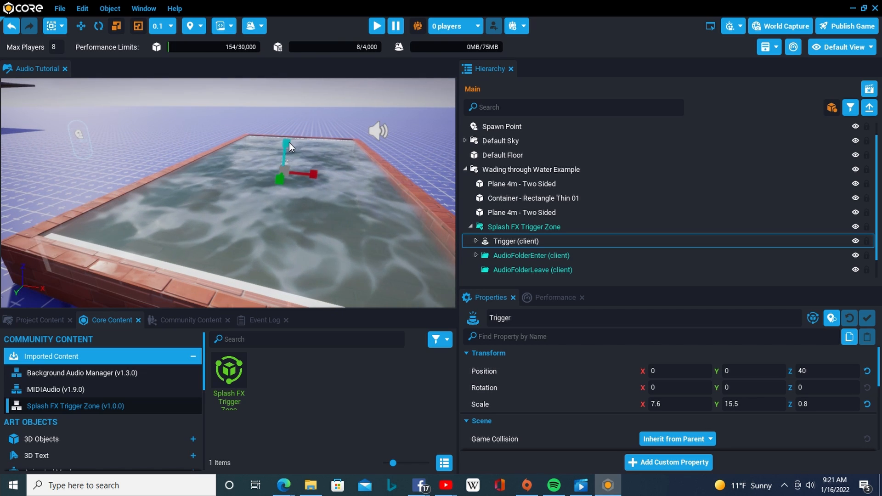
mouse_move(289, 143)
left_mouse_down()
mouse_move(287, 150)
mouse_move(287, 142)
left_mouse_up()
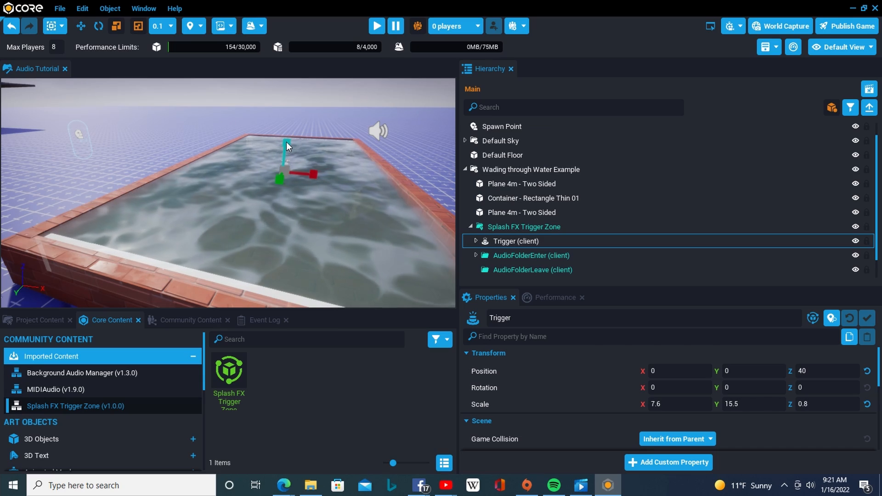
right_click_drag(286, 142, 202, 147)
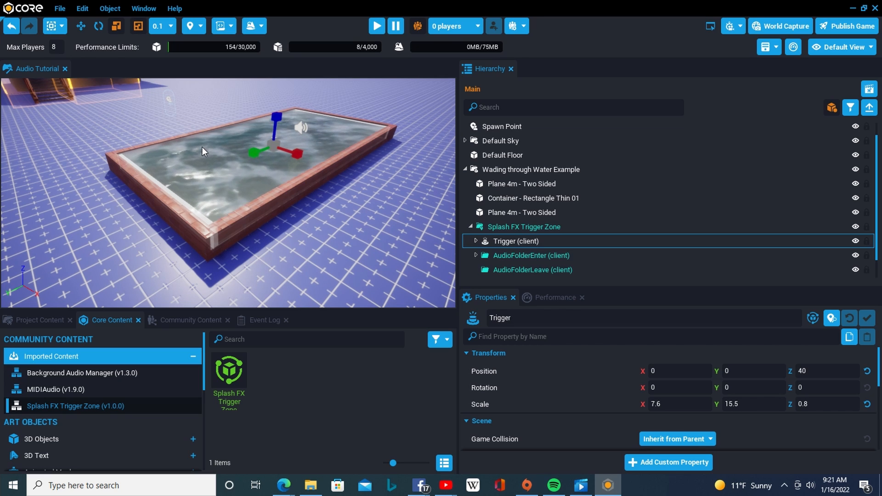
Step: Preview the game and walk and jump the character through the wading pool to test its splash effects
key("equal")
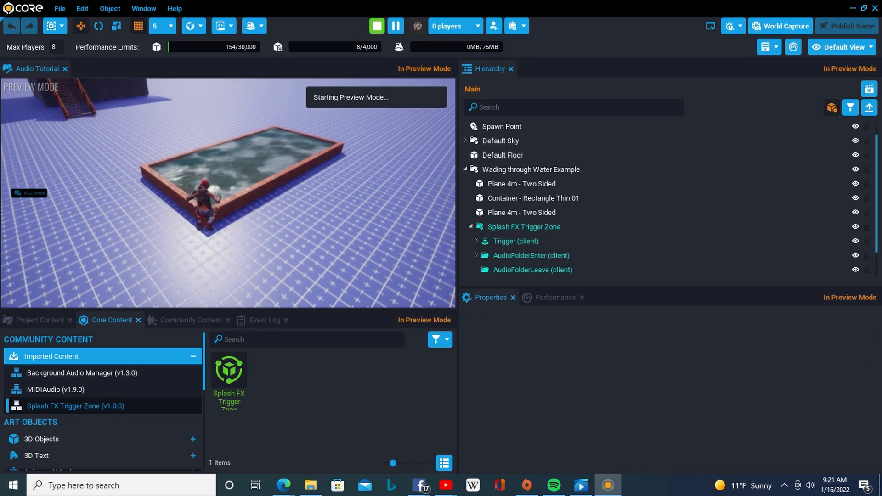
key("w")
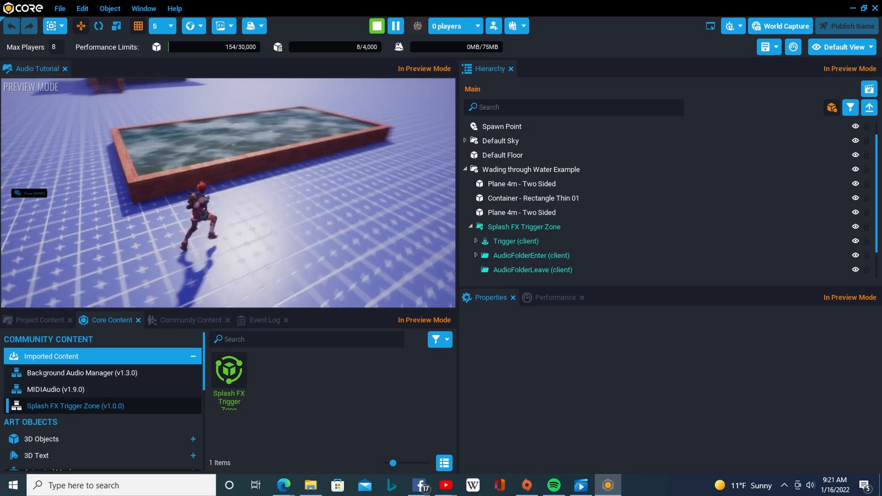
key("w")
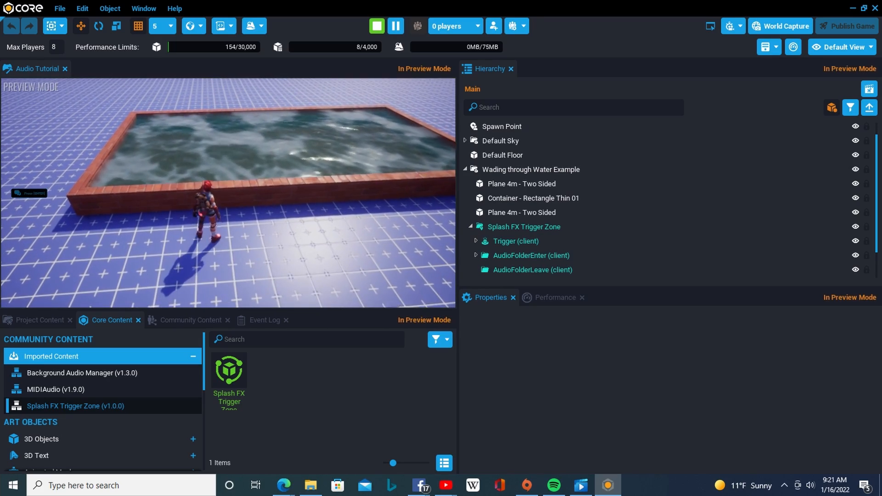
key("w")
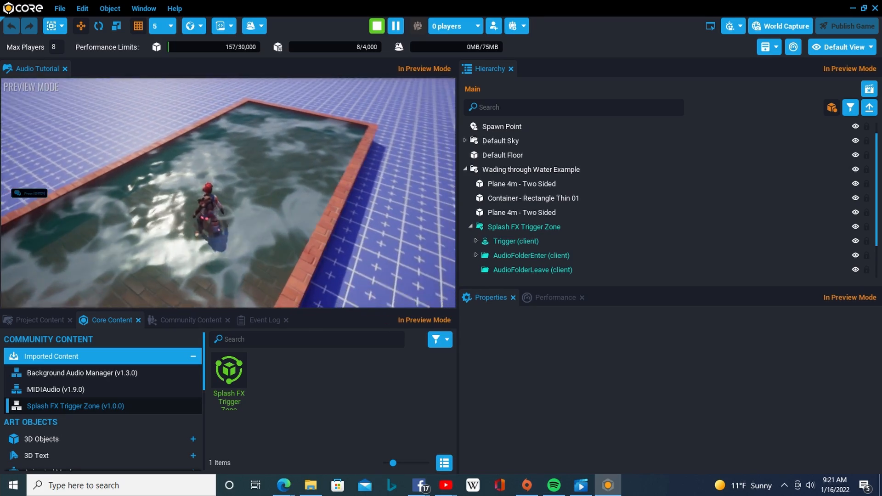
key("w")
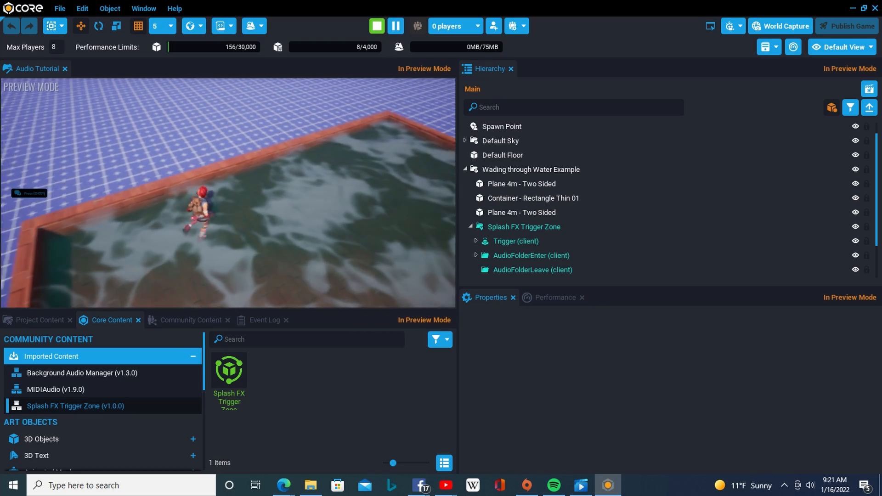
key("space")
key("w")
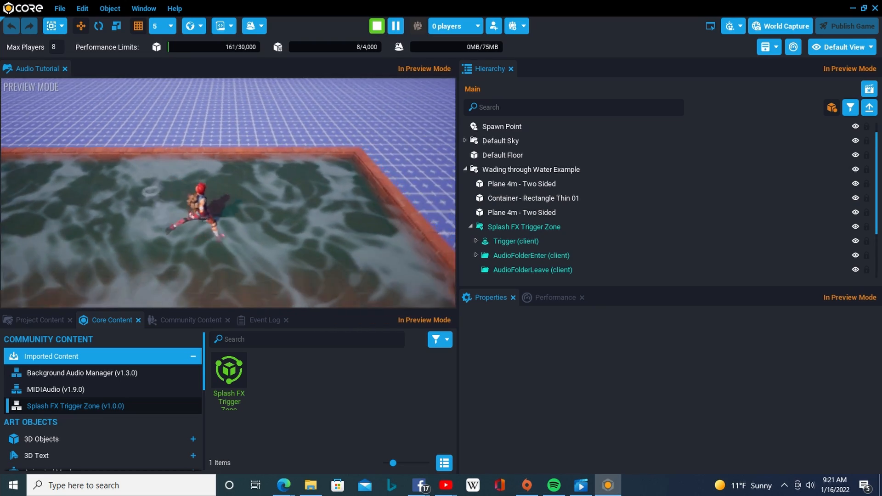
key("w")
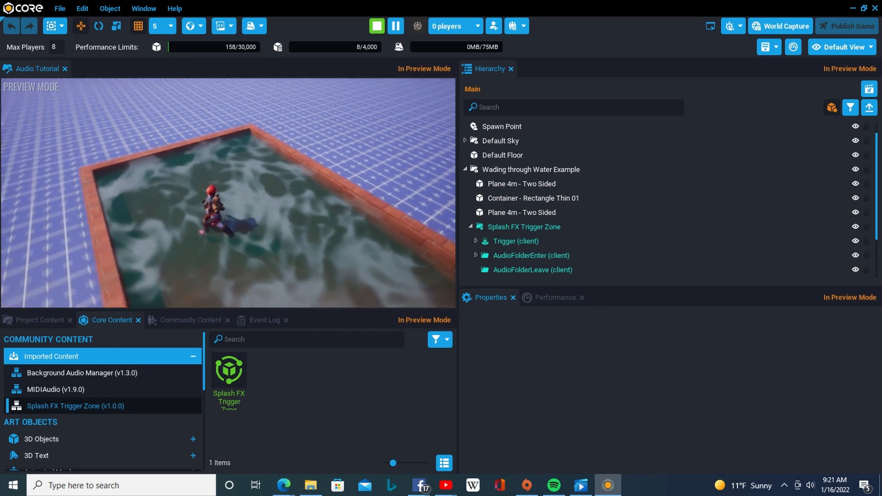
key("w")
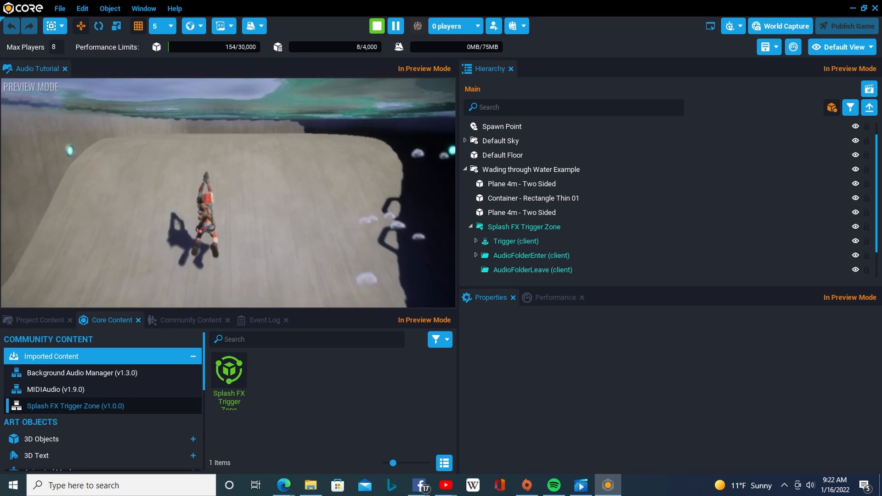
Step: Walk and jump the character in and out of the swimming pool to check its water effects, and end the preview
key("w")
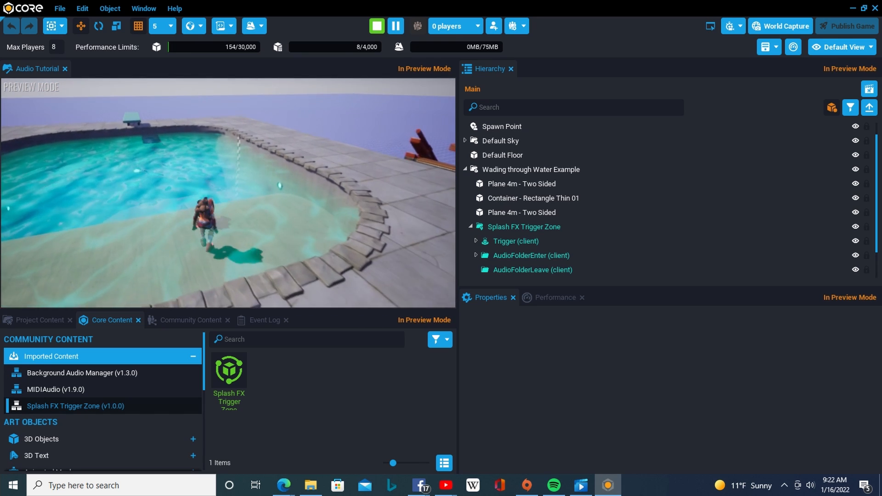
key("space")
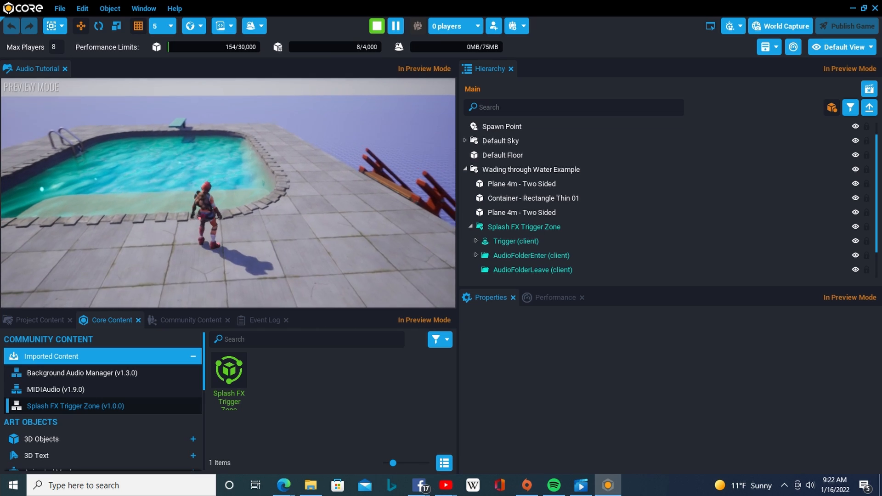
key("w")
key("space")
key("w")
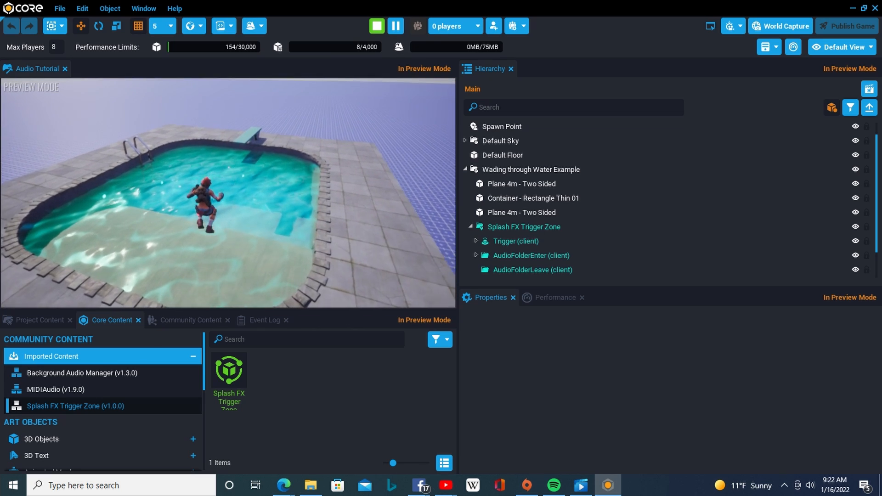
key("w")
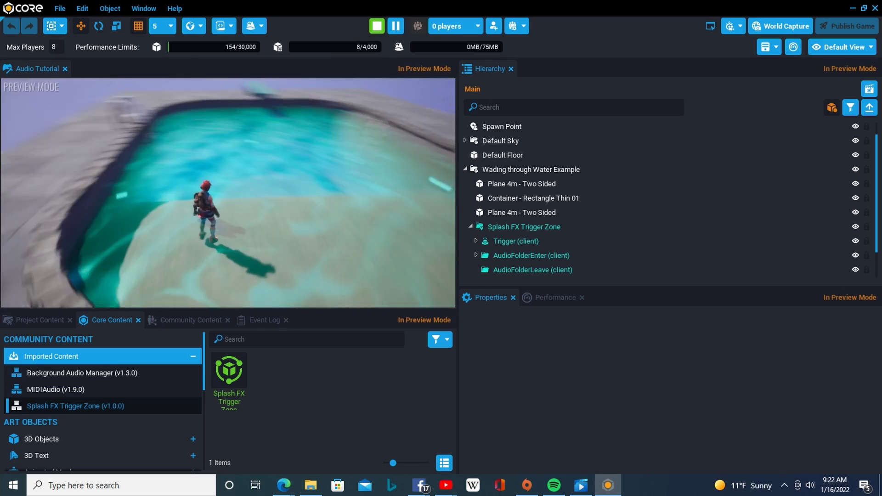
key("w")
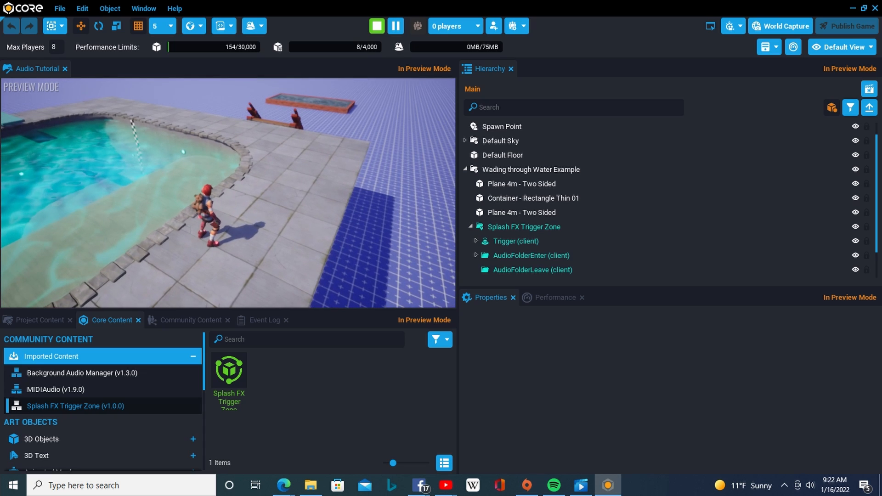
key("Pause")
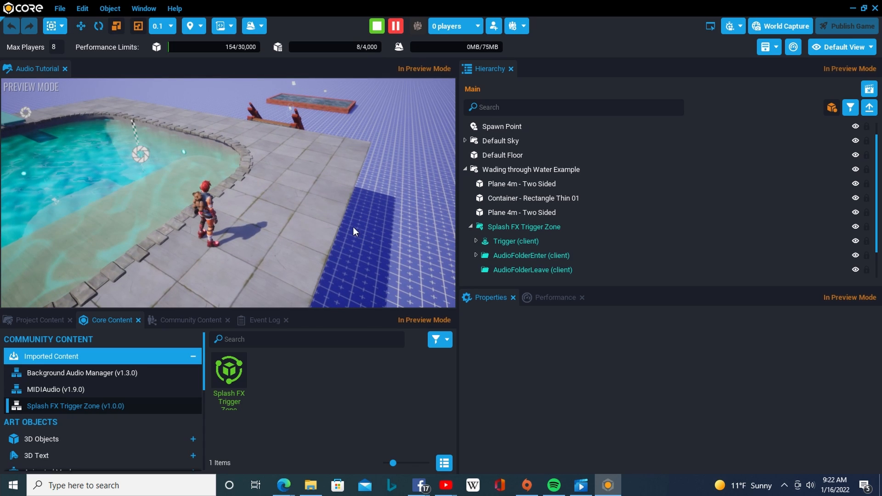
key("=")
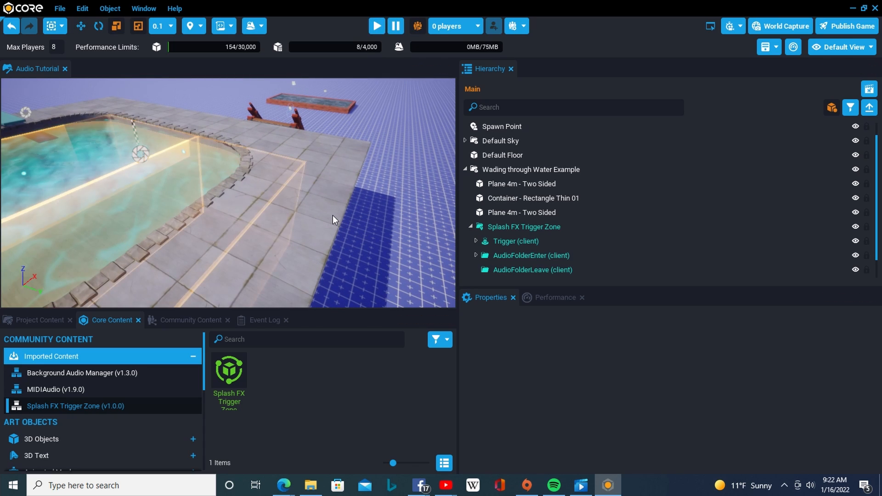
Step: Add another Splash FX Trigger Zone template to the scene beside the swimming pool and expand its contents
left_click_drag(229, 372, 303, 247)
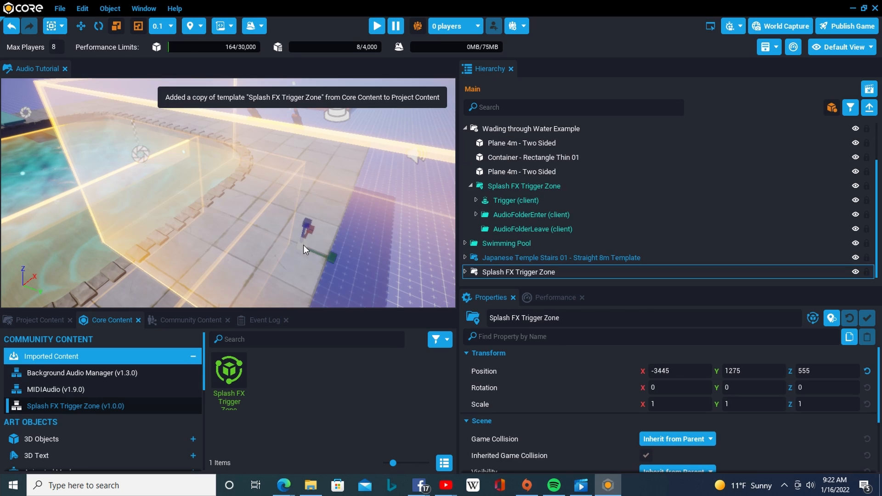
left_click(465, 273)
scroll(589, 257, "down", 2)
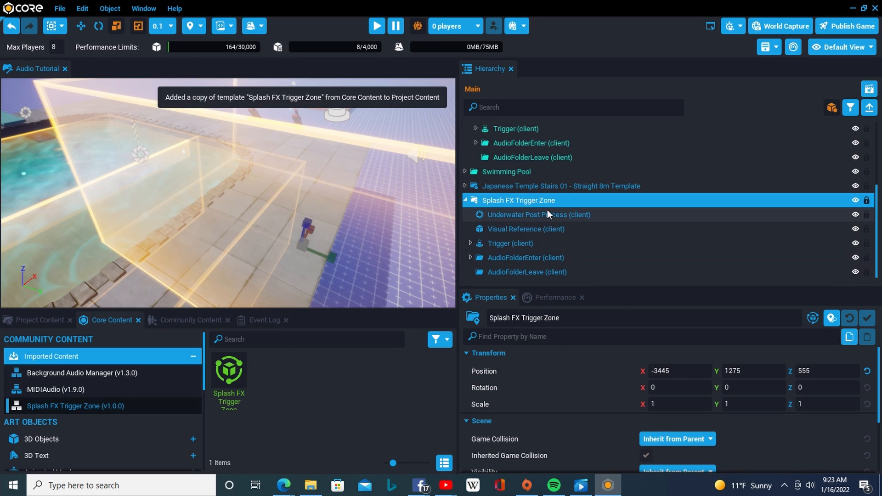
Step: Deinstance the new Splash FX Trigger Zone and delete its Underwater Post Process and Visual Reference objects
left_click(547, 213)
key("f")
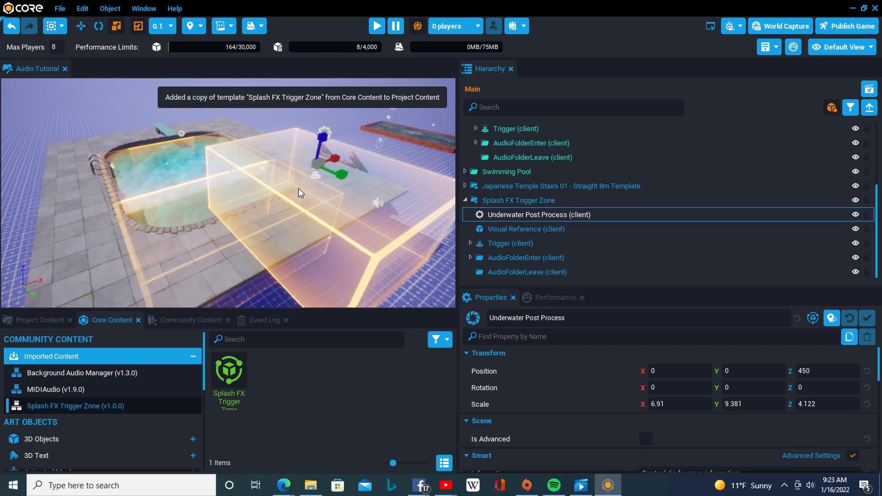
key("a")
right_click_drag(365, 189, 385, 185)
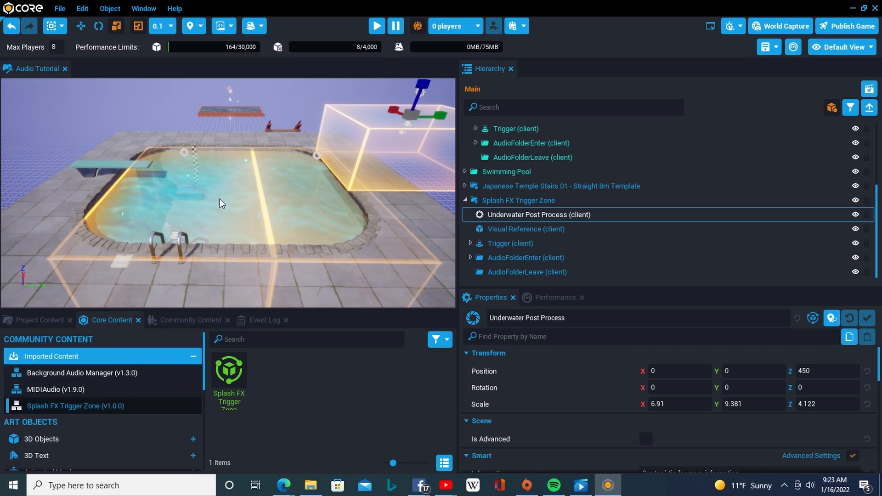
key("d")
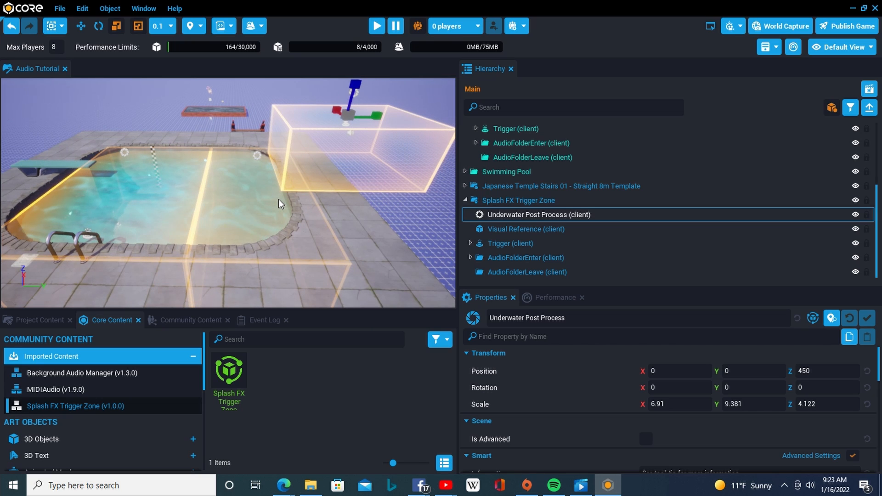
key("Delete")
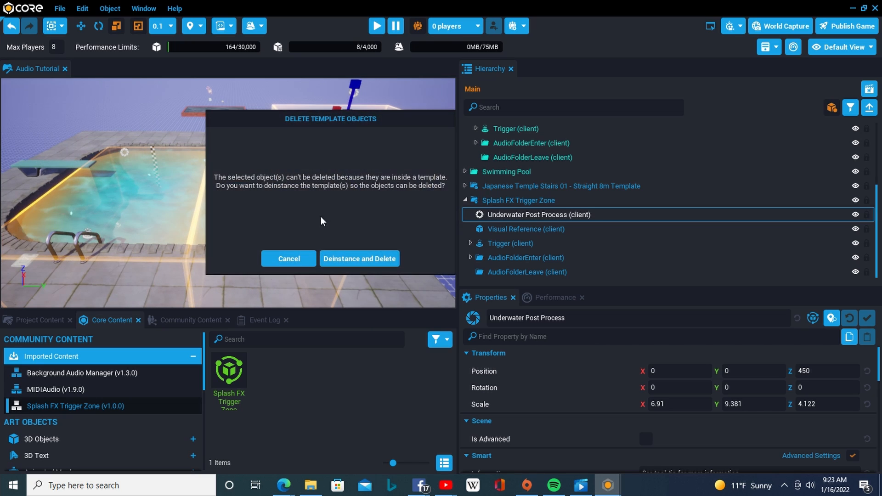
left_click(353, 259)
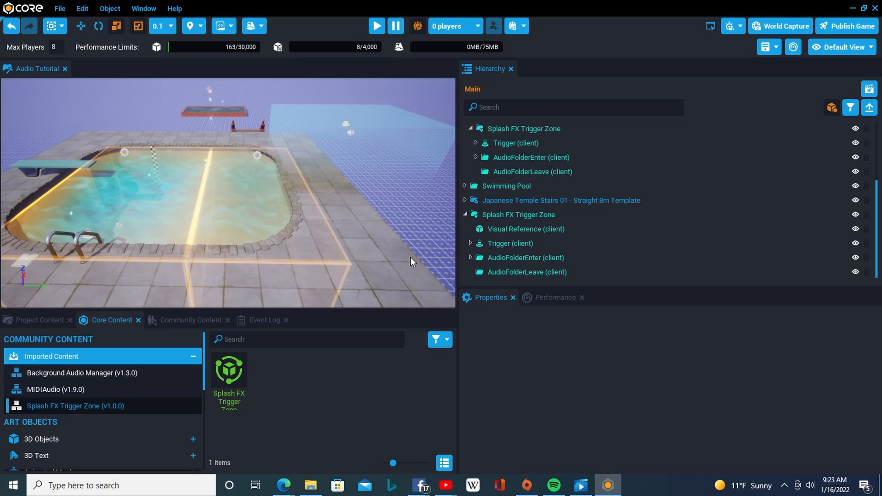
left_click(507, 230)
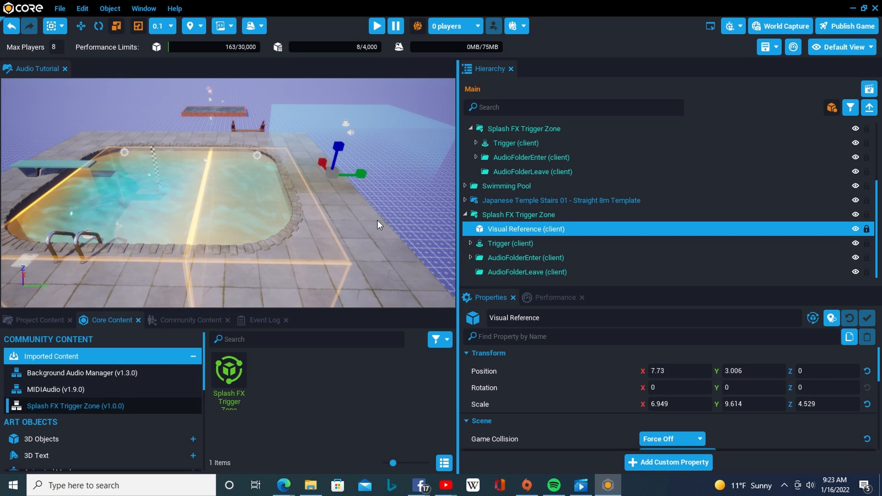
key("Delete")
Step: Examine the new zone's Trigger volume against the swimming pool, toggling gizmo visibility to compare them
left_click(510, 245)
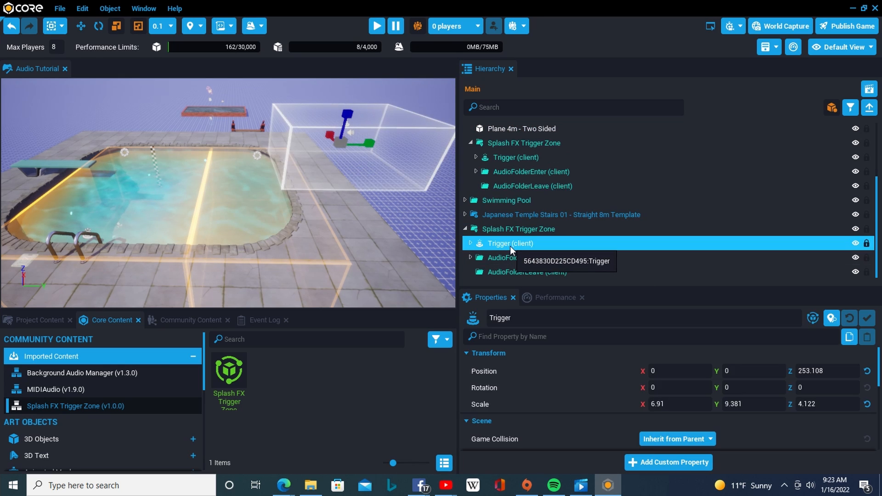
key("f")
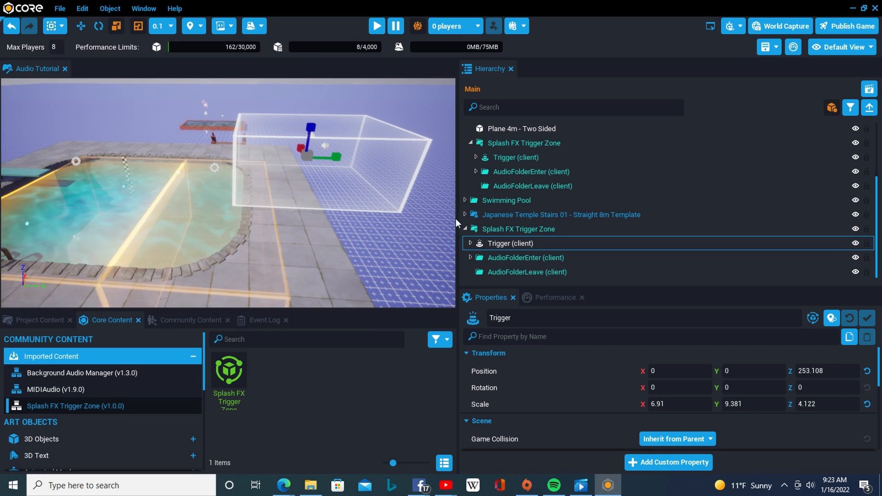
left_click(492, 227)
left_click(501, 244)
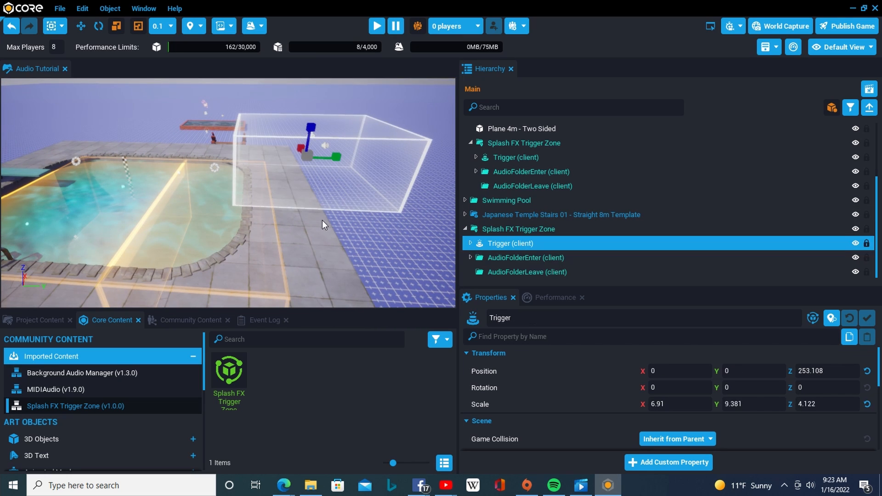
key("f")
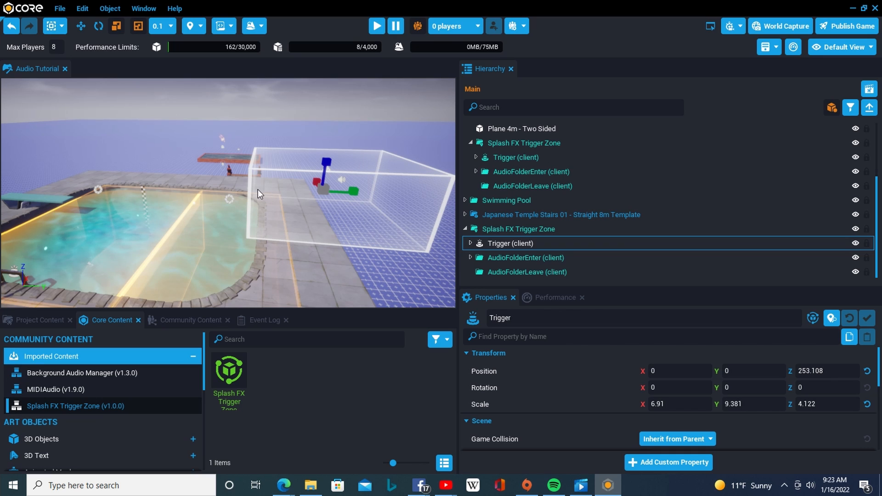
right_click_drag(258, 190, 251, 192)
key("v")
key("v")
key("v")
key("v")
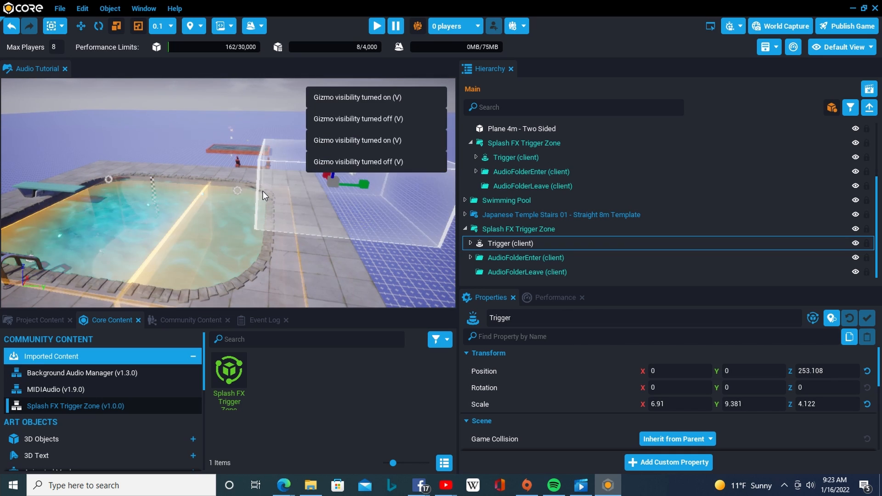
key("f")
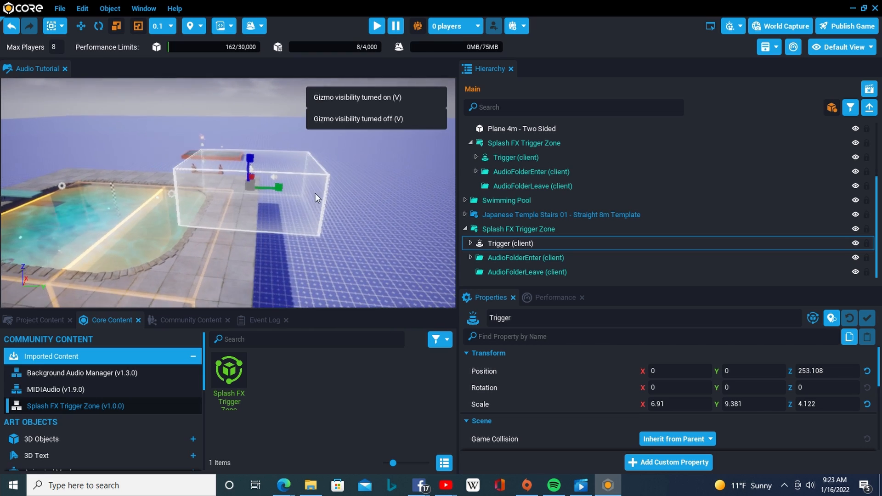
Step: Move the new Splash FX Trigger Zone into the Swimming Pool folder and reset its position to X 0, Y 0, Z 0
right_click(508, 230)
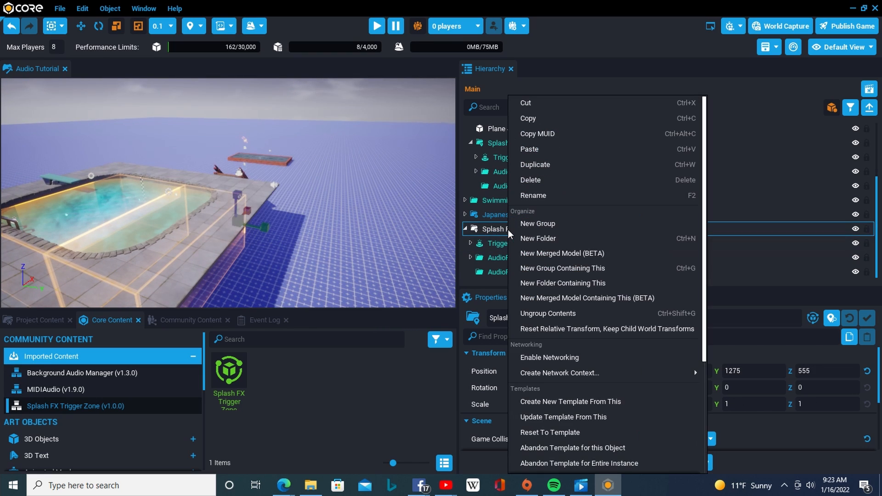
left_click(532, 107)
left_click(250, 203)
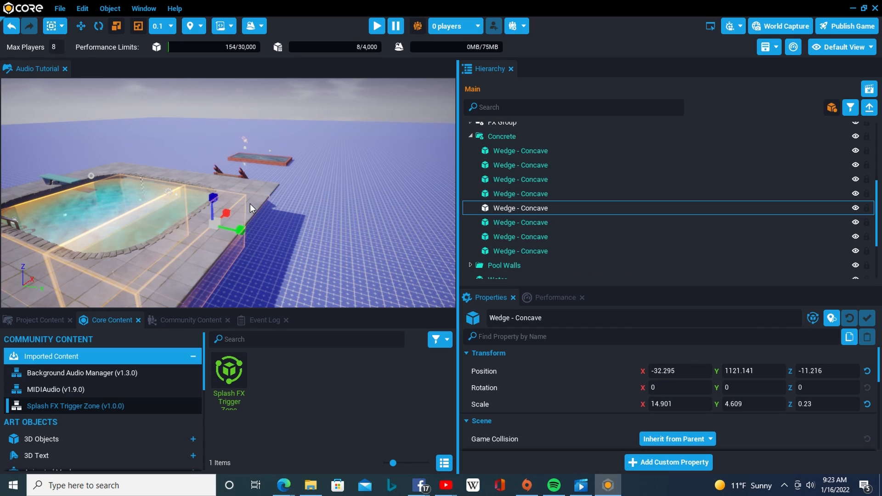
scroll(529, 188, "up", 1)
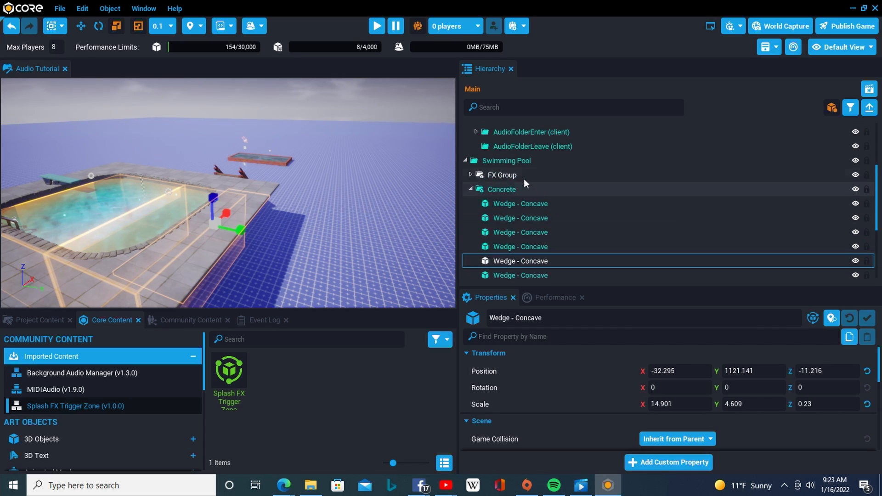
left_click(515, 174)
right_click(519, 173)
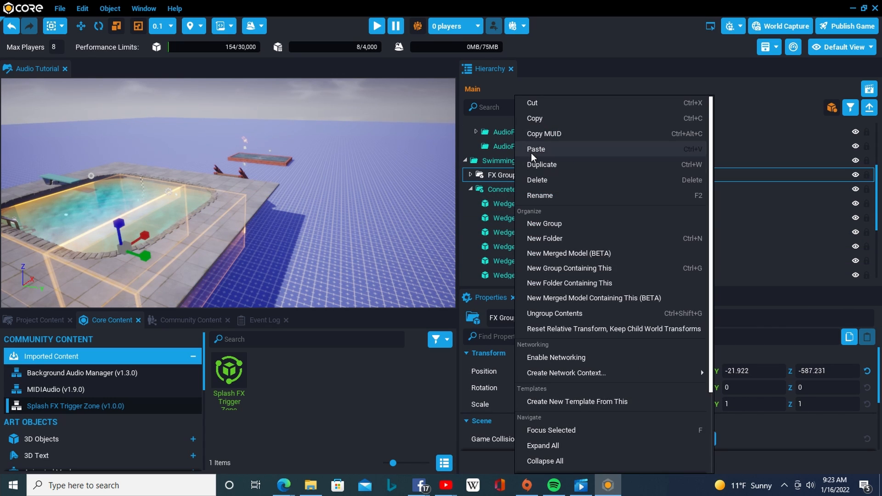
left_click(532, 152)
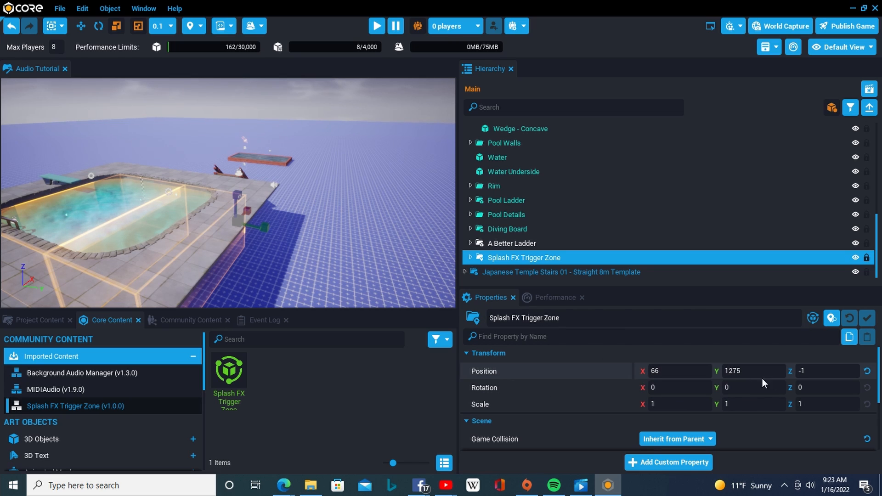
left_click(868, 371)
key("f")
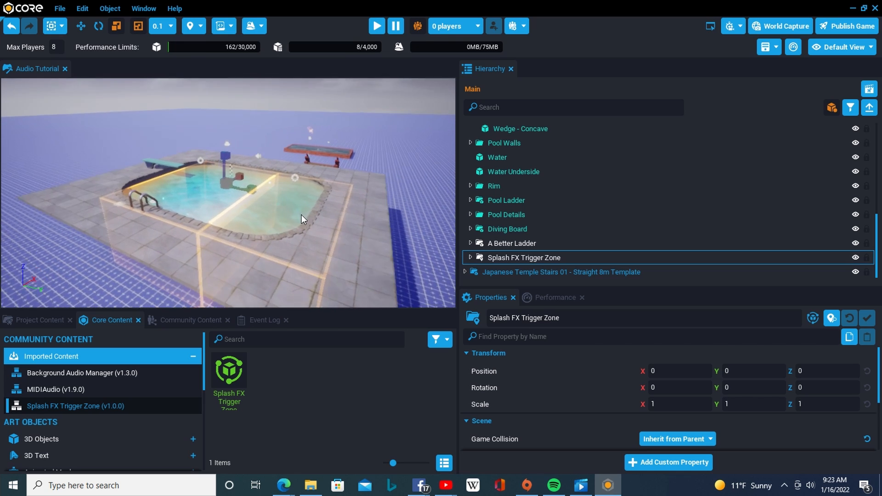
Step: Select the Trigger in the swimming pool's Splash FX Trigger Zone and lower it into the water to about Z -251
key("w")
right_click_drag(200, 179, 200, 179)
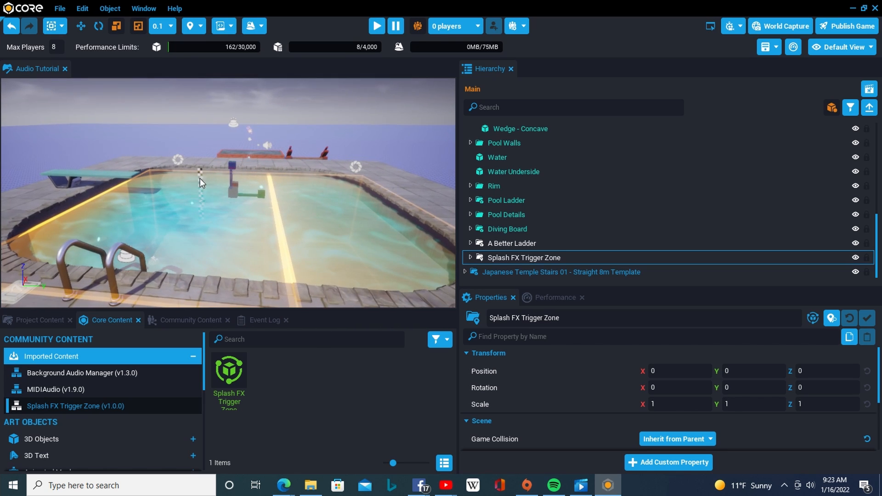
left_click(471, 257)
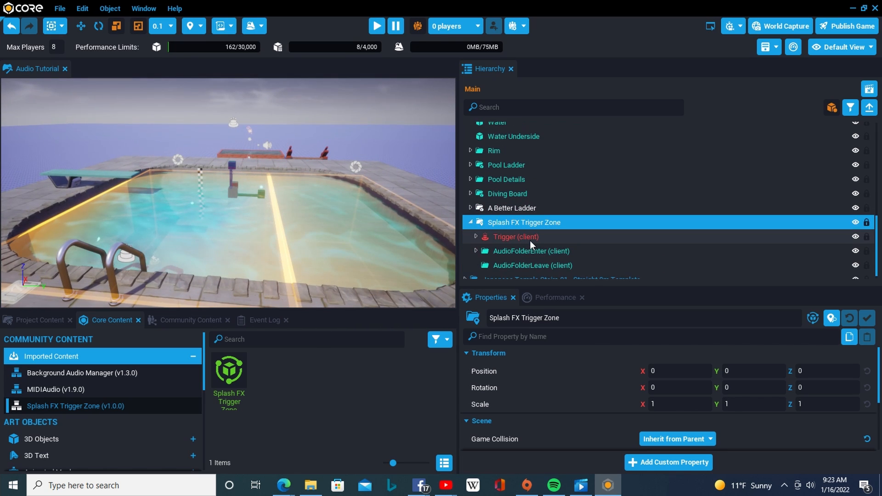
left_click(505, 238)
right_click_drag(350, 199, 317, 192)
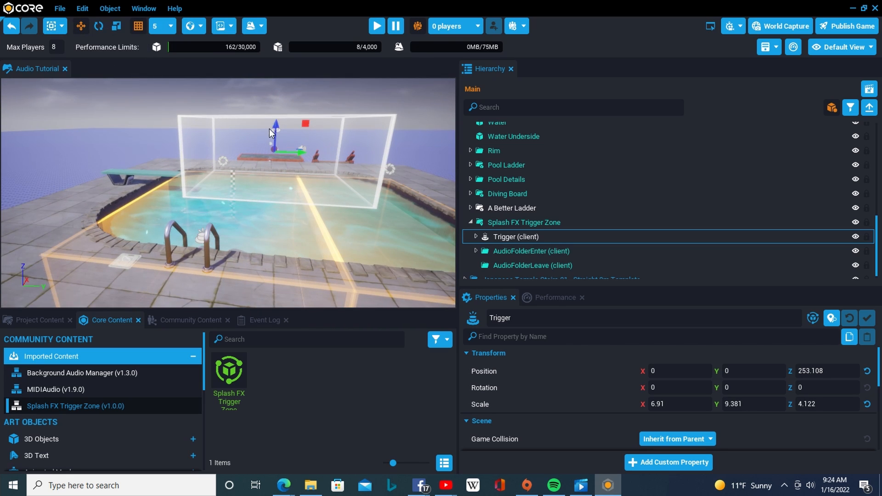
left_click_drag(274, 132, 281, 198)
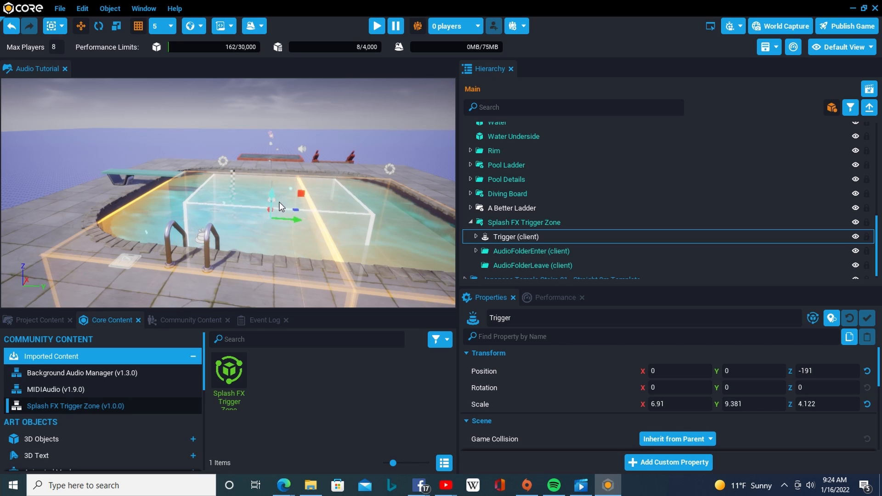
key("f")
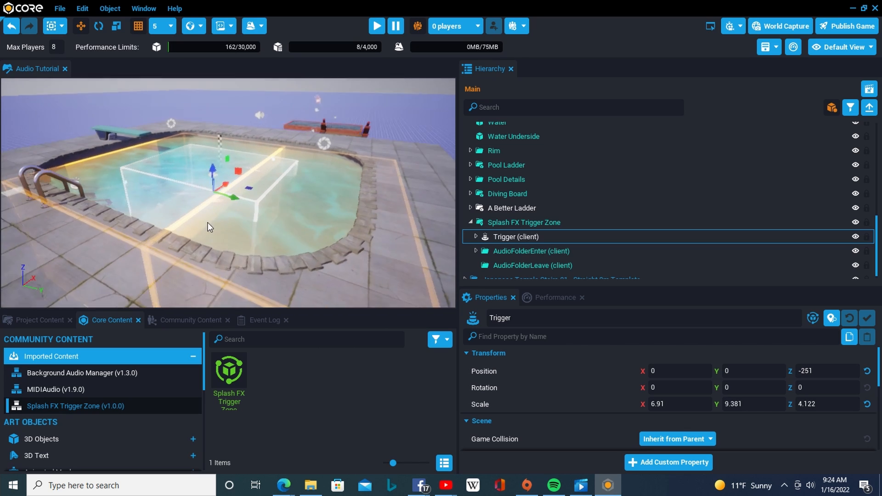
Step: Raise the swimming pool Trigger to Z -226 so its upper face lines up with the water surface
left_click_drag(226, 171, 226, 167)
key("d")
right_click_drag(226, 166, 131, 159)
right_click(150, 155)
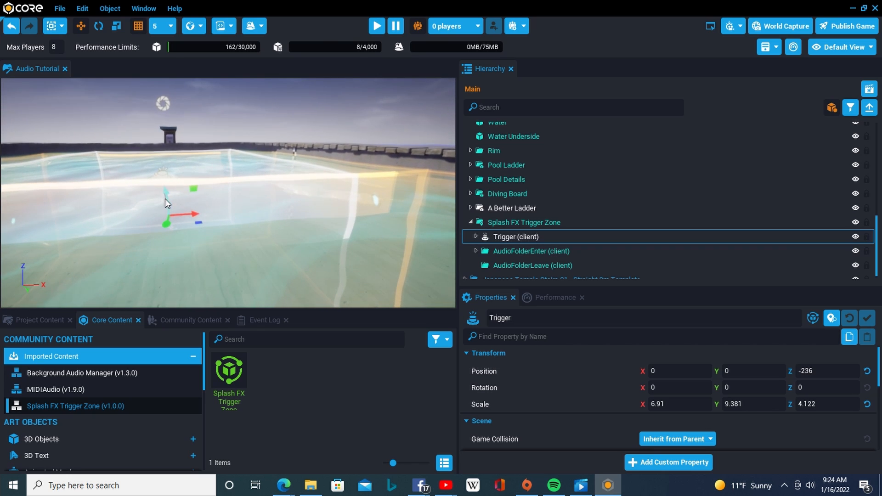
left_click_drag(164, 199, 167, 196)
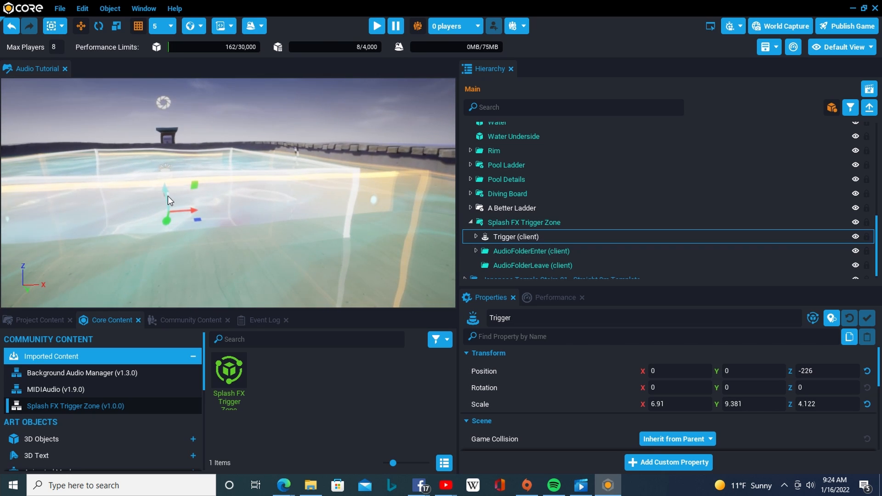
scroll(176, 197, "down", 1)
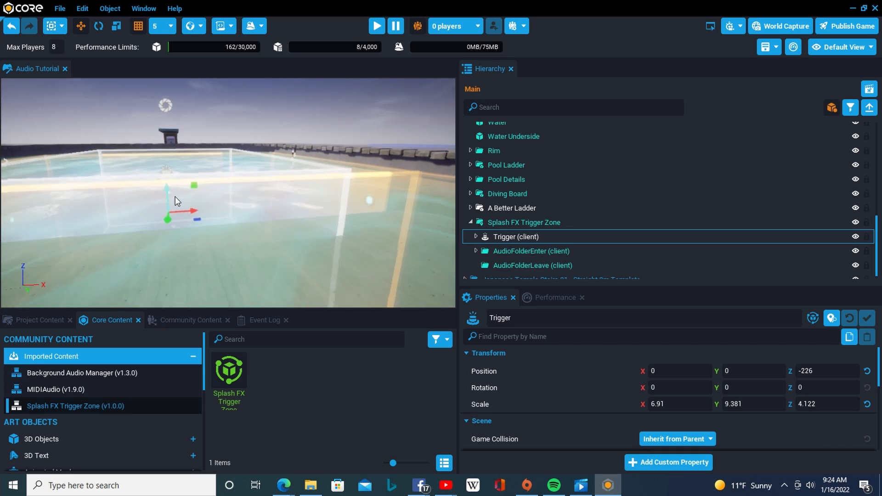
right_click_drag(175, 197, 273, 198)
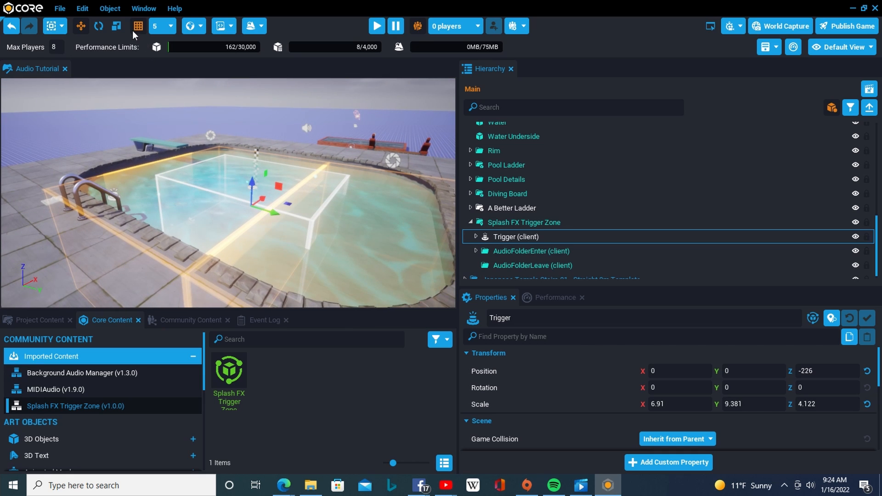
Step: Scale the Trigger's height to 8.3 and lower it to Z -426, keeping its upper face near the water surface
left_click_drag(245, 180, 253, 147)
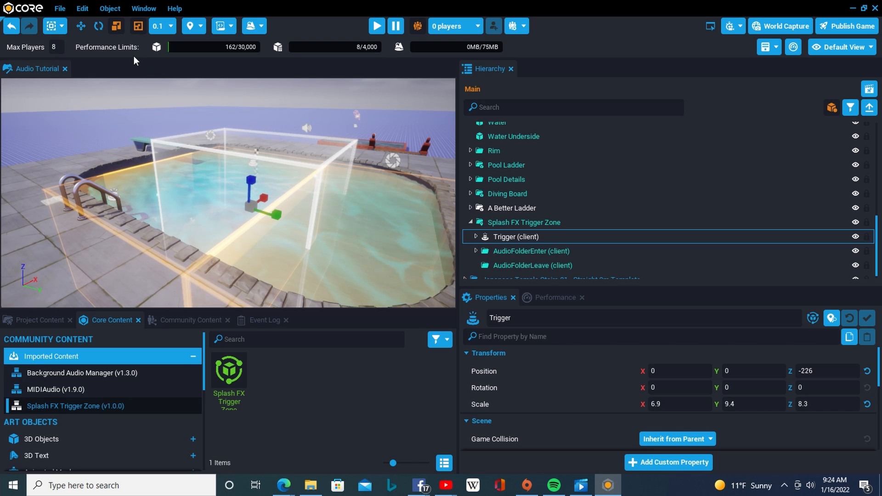
left_click_drag(256, 186, 252, 214)
right_click_drag(252, 214, 213, 219)
left_click_drag(212, 219, 209, 218)
scroll(194, 220, "down", 3)
right_click_drag(193, 220, 385, 229)
scroll(399, 219, "down", 5)
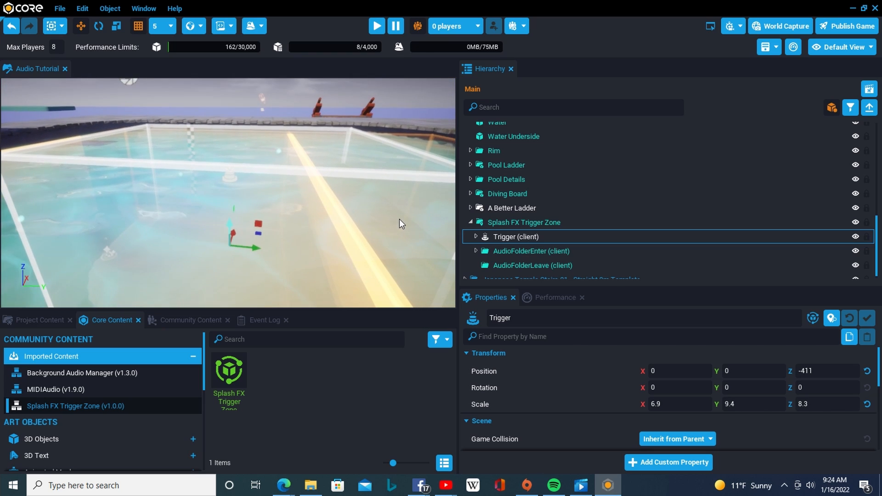
left_click_drag(231, 222, 232, 223)
right_click_drag(231, 224, 190, 195)
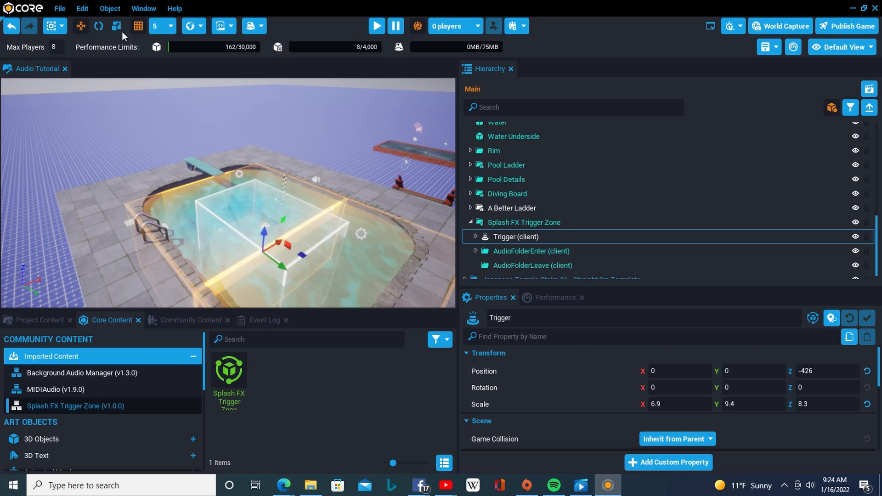
Step: Widen the Trigger to cover the whole swimming pool, scaling it to X 16.2 and Y 17.3
left_click_drag(286, 271, 330, 299)
left_click_drag(286, 239, 321, 225)
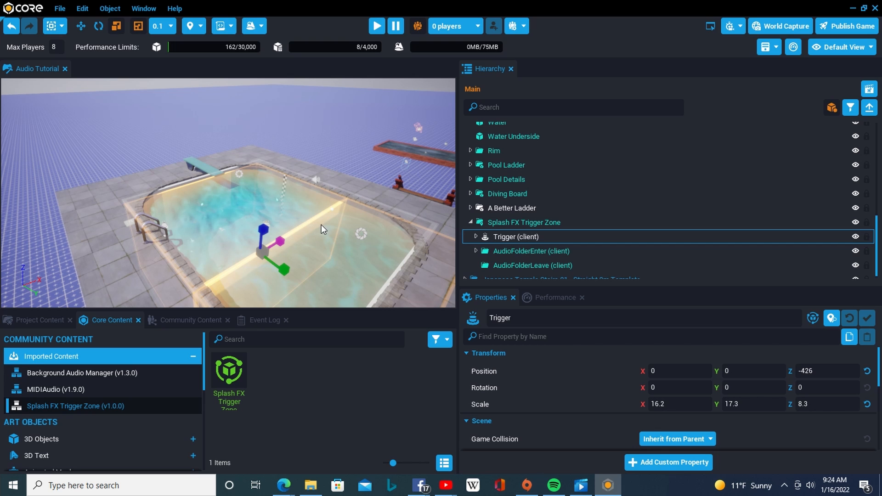
right_click_drag(321, 226, 239, 195)
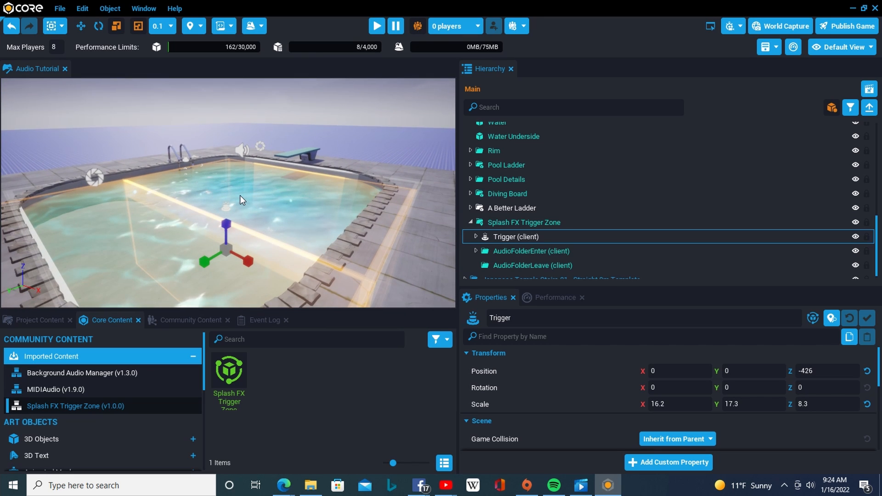
Step: Start a preview and move the character into and out of the swimming pool to test the splash effects
key("equal")
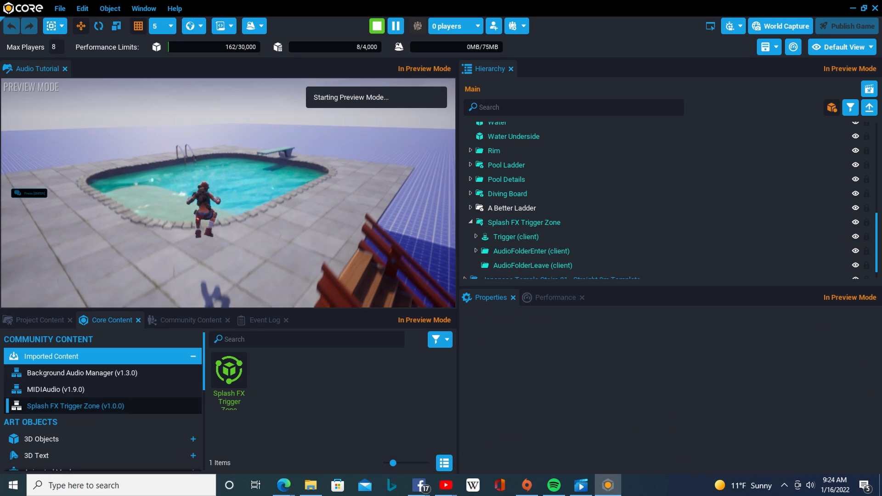
key("w")
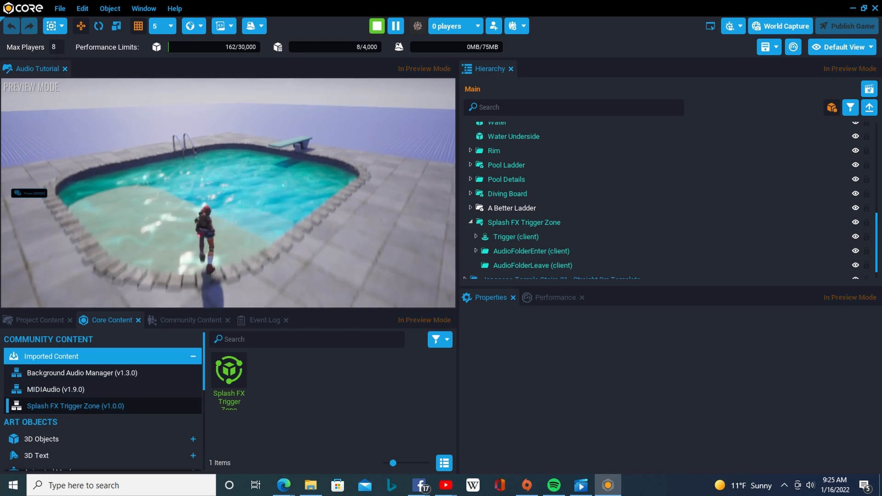
key("w")
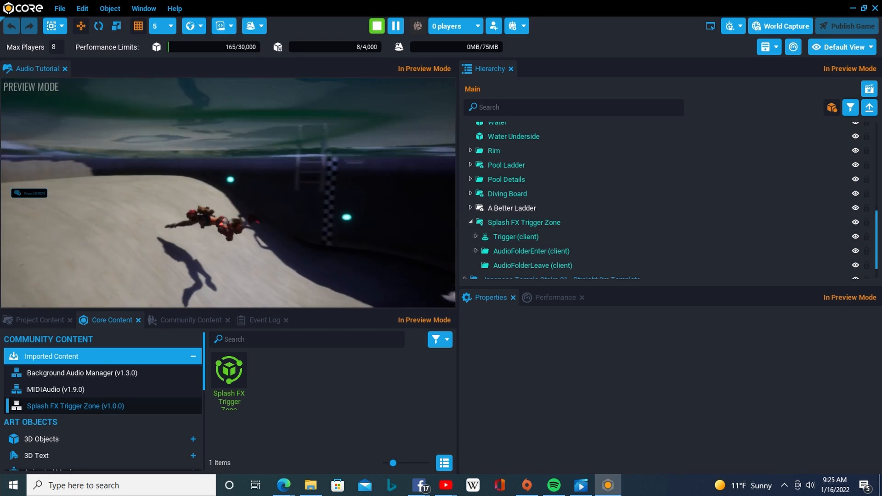
key("w")
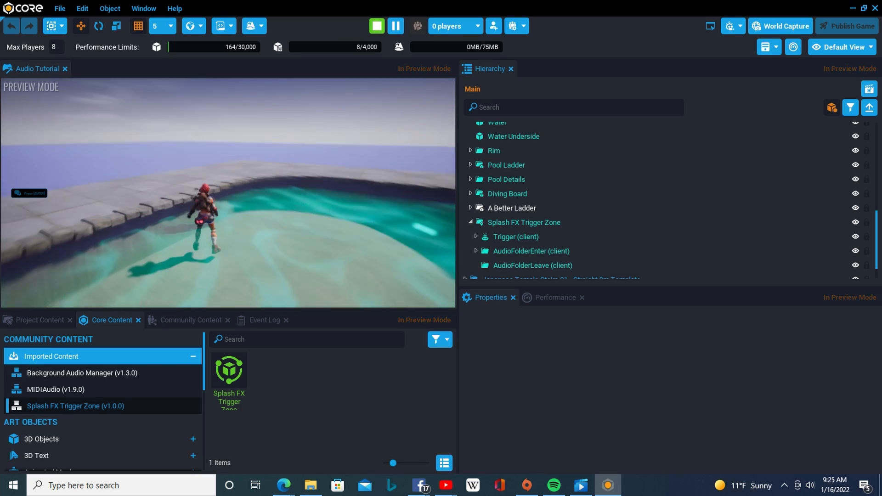
key("w")
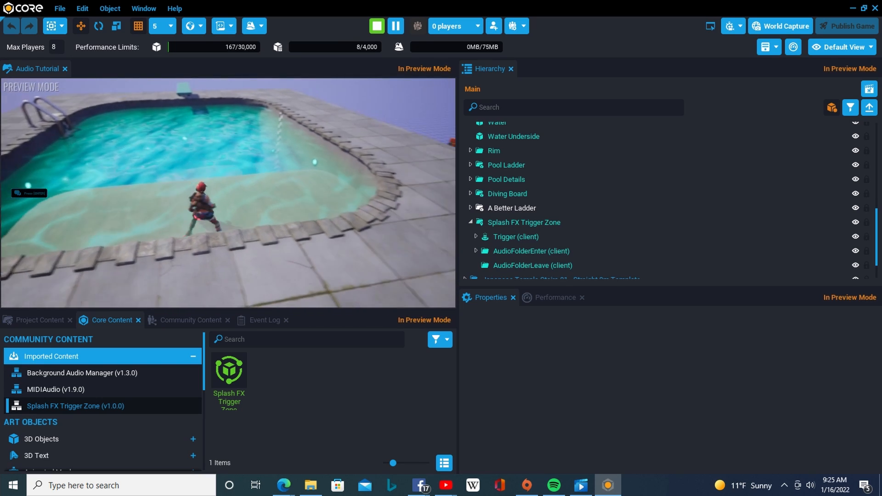
key("w")
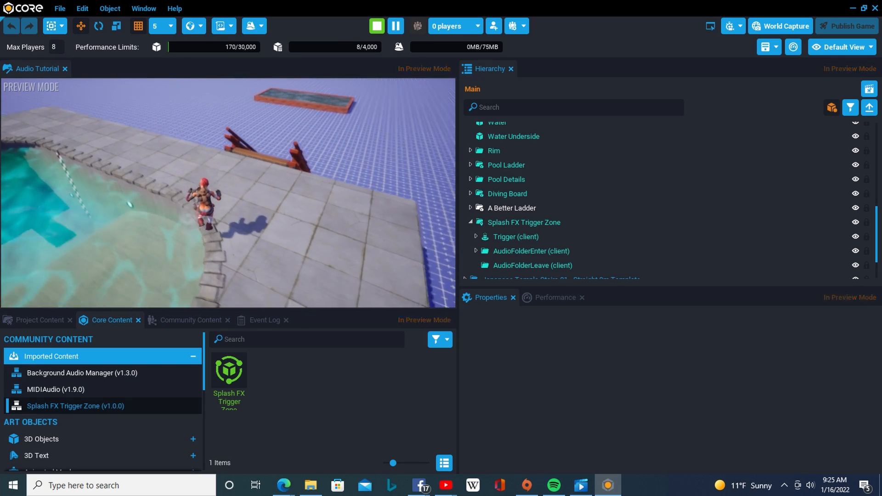
Step: Jump the character repeatedly in and out of the pool's shallow end to test the splashes, and end the preview
key("space")
key("w")
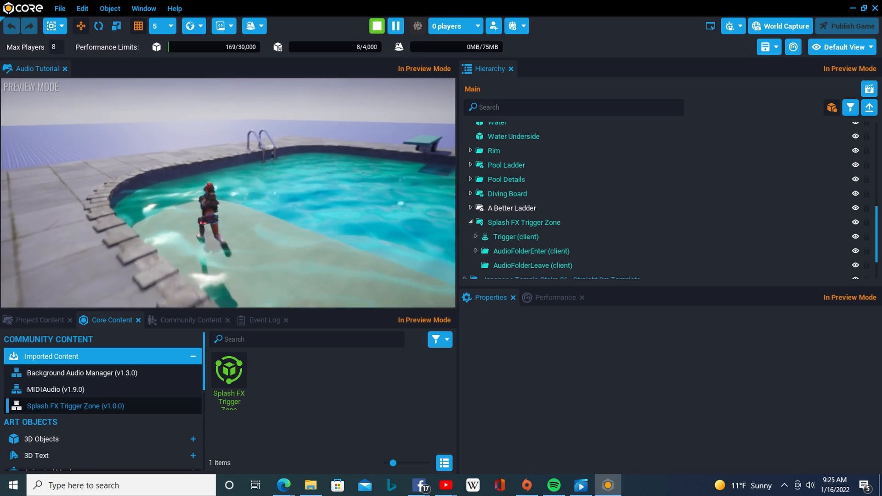
key("w")
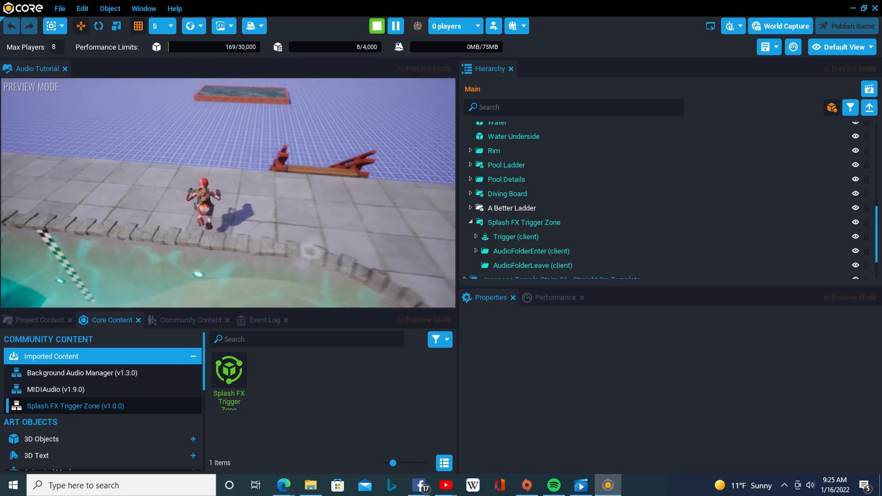
key("w")
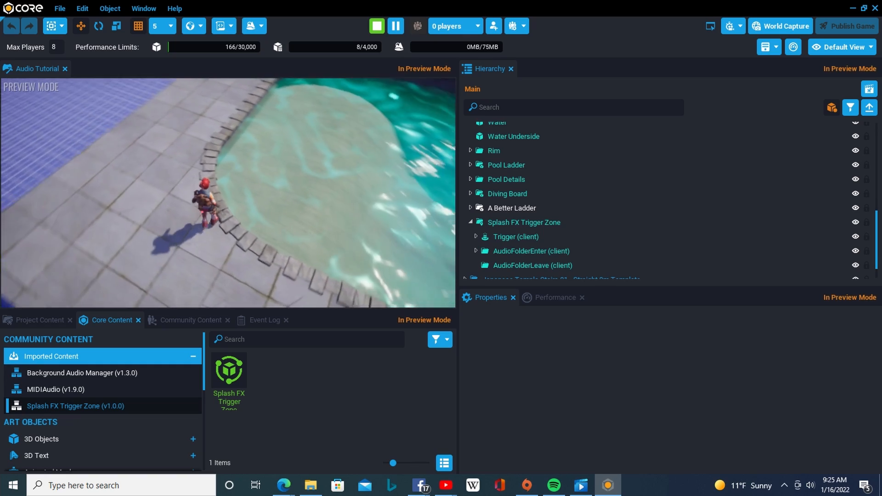
key("space")
key("w")
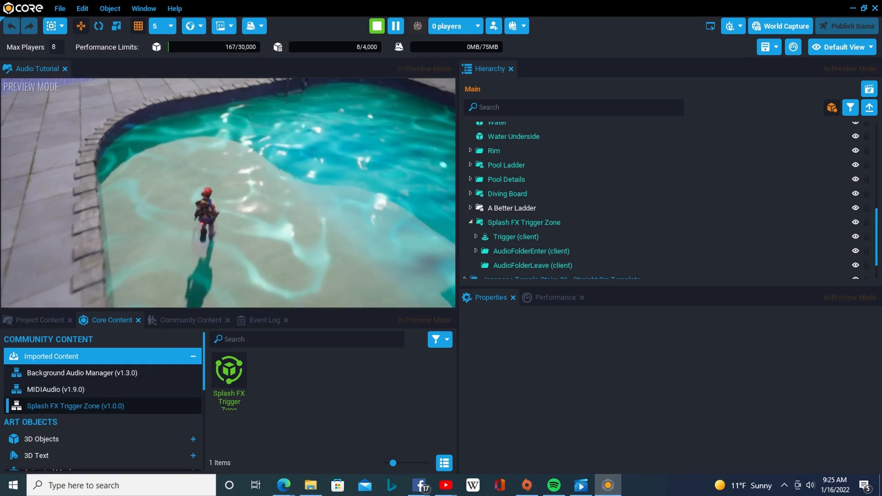
key("space")
key("w")
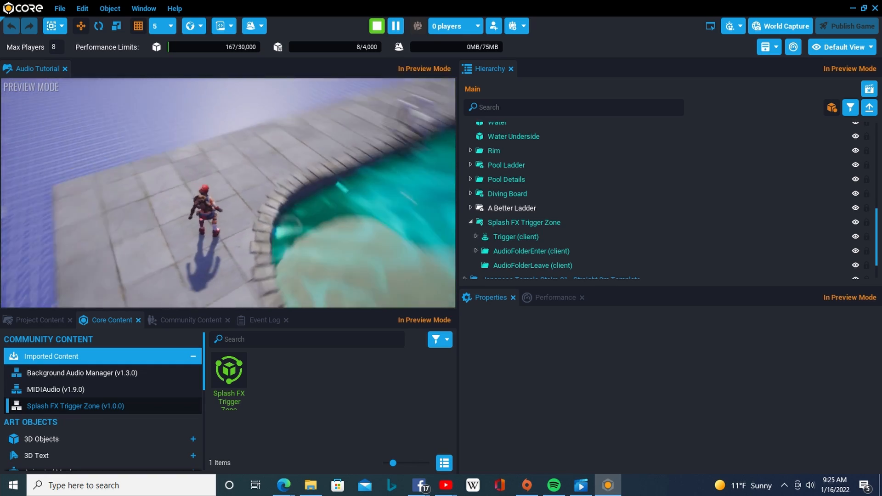
key("w")
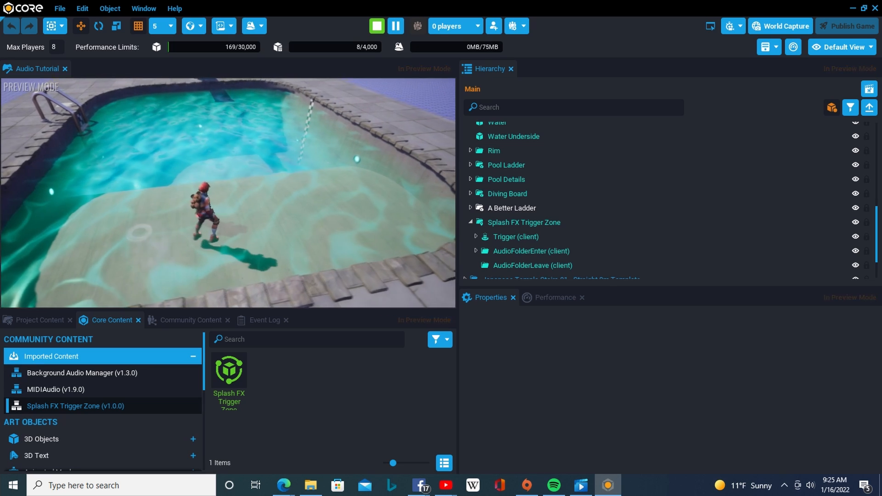
key("w")
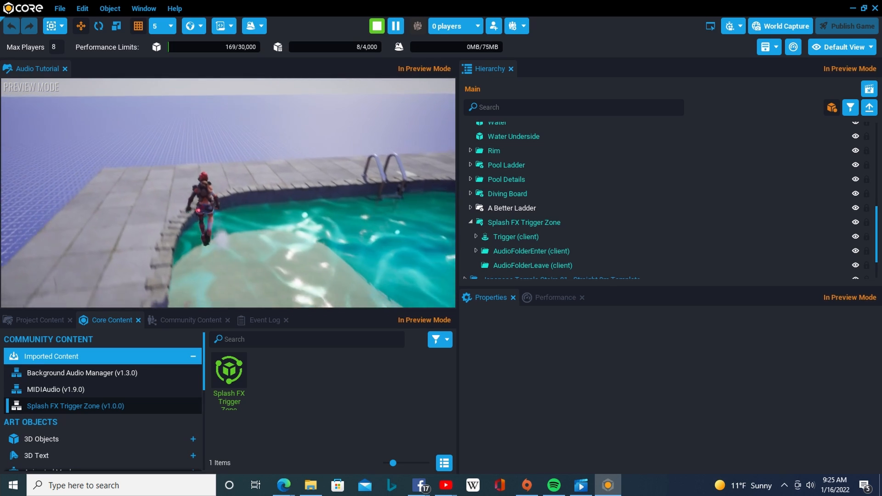
key("d")
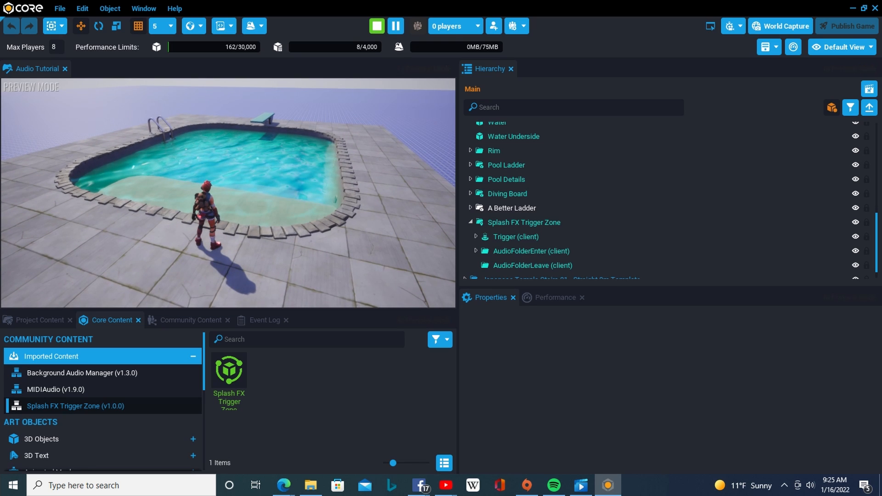
key("Escape")
Step: Inspect the swimming pool's Splash FX Trigger Zone and its Water object in the scene
left_click_drag(379, 227, 299, 224, "alt")
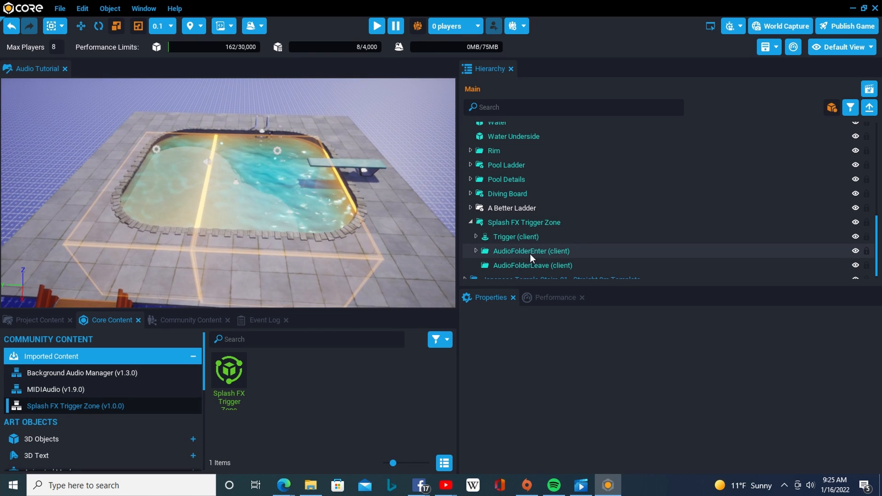
left_click(532, 223)
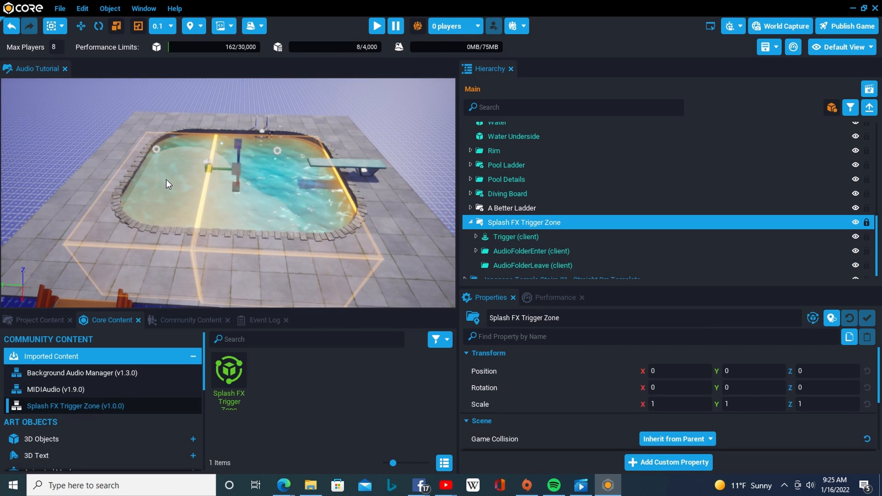
scroll(347, 194, "up", 5)
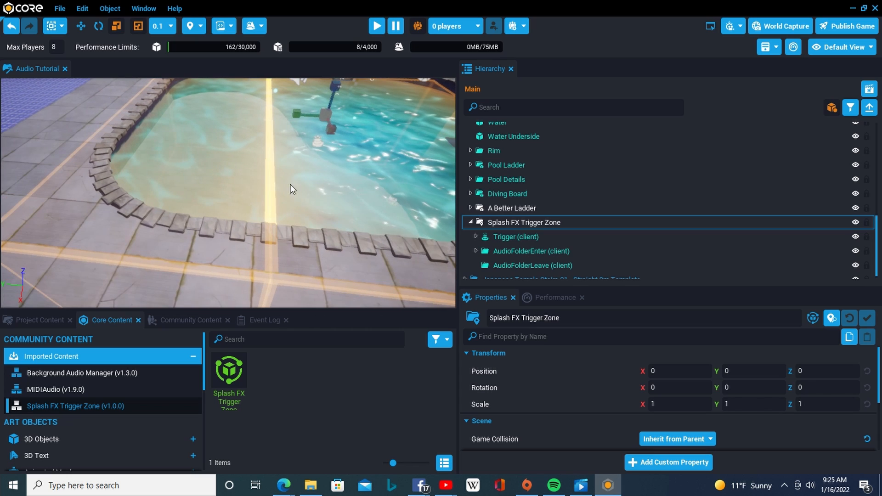
left_click(277, 169)
mouse_move(294, 170)
left_mouse_down("alt")
mouse_move(333, 173)
mouse_move(301, 172)
left_mouse_up("alt")
scroll(301, 172, "down", 5)
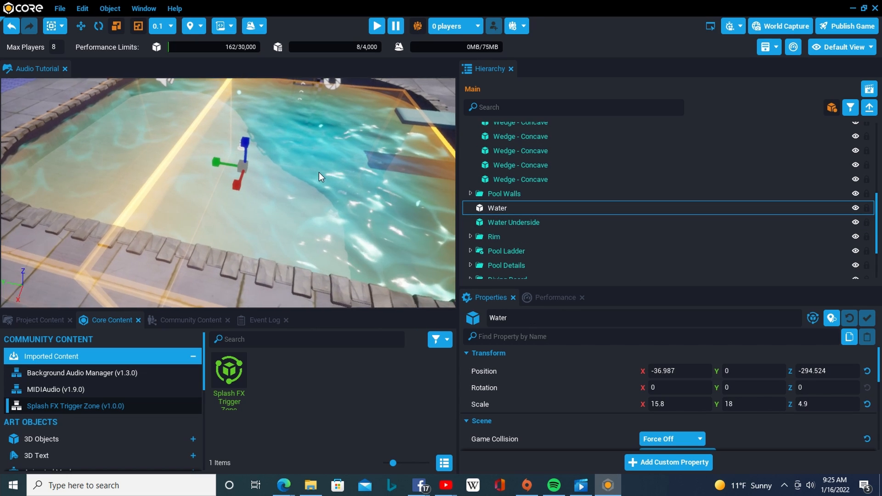
Step: Expand the swimming pool's FX Group and select its first Underwater Post Process (for swimming) object
scroll(573, 243, "up", 6)
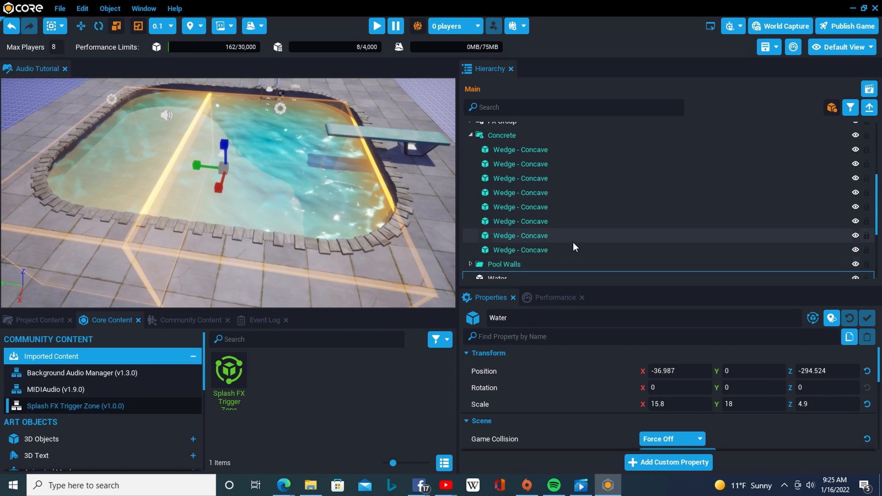
scroll(573, 242, "up", 1)
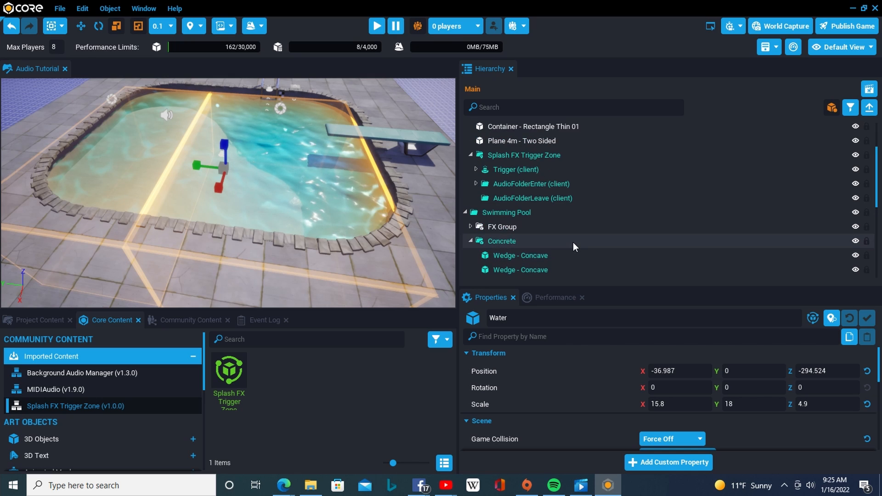
left_click(481, 229)
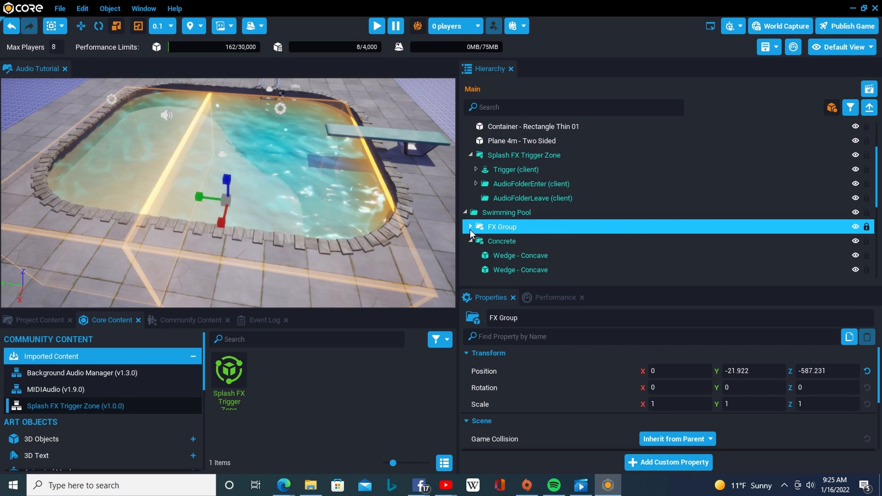
left_click(470, 227)
left_click(491, 241)
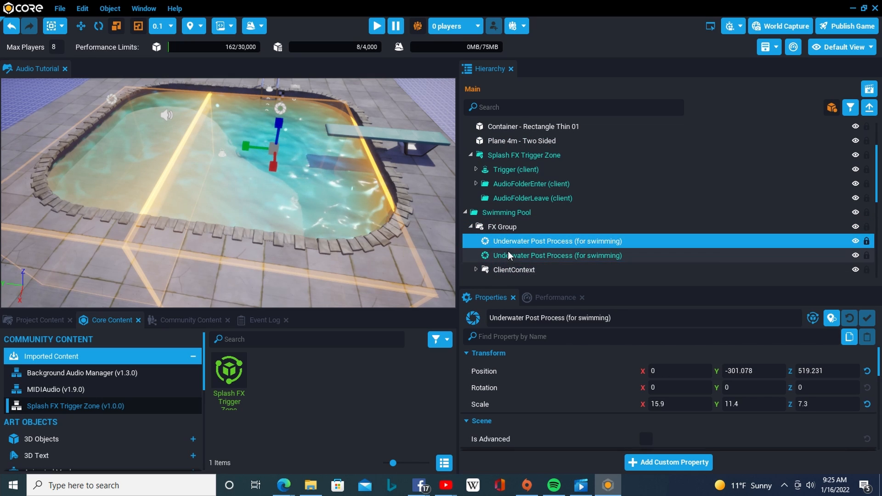
Step: Examine the selected Underwater Post Process's volume and general settings, including Create Water Physics Volume, and compare them with the pool in the scene
left_click_drag(553, 288, 562, 175)
scroll(622, 296, "down", 3)
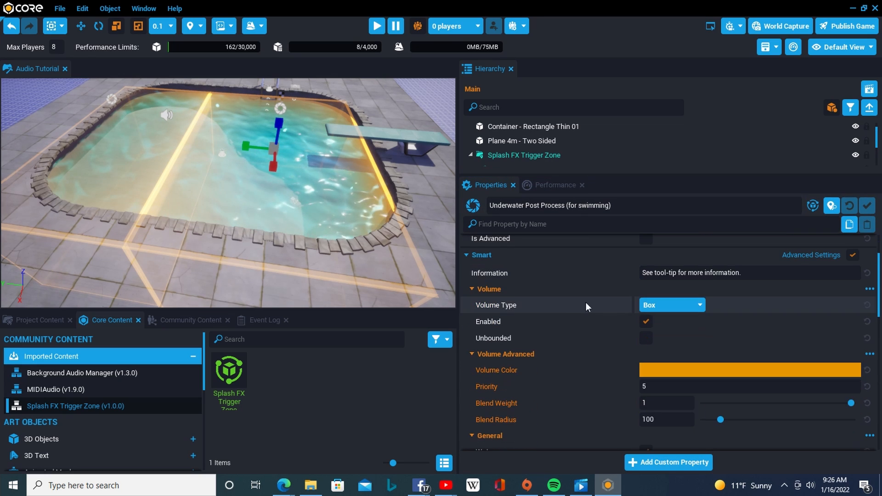
scroll(569, 305, "down", 4)
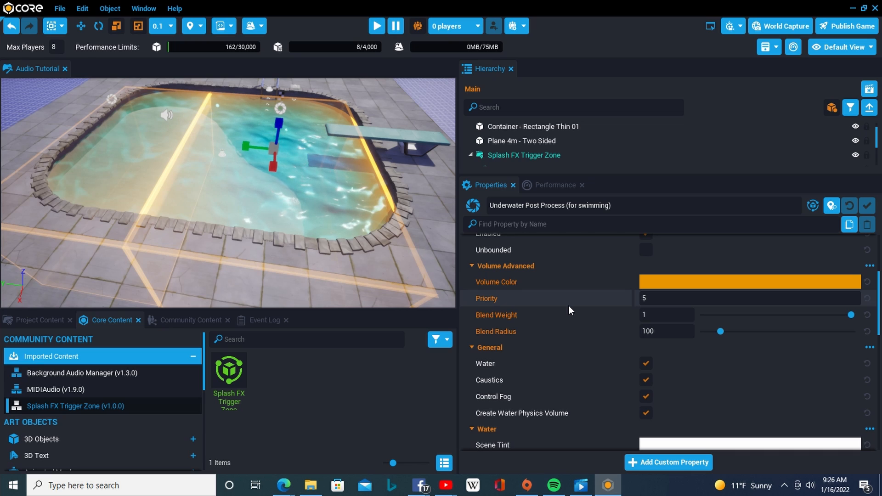
scroll(569, 305, "down", 1)
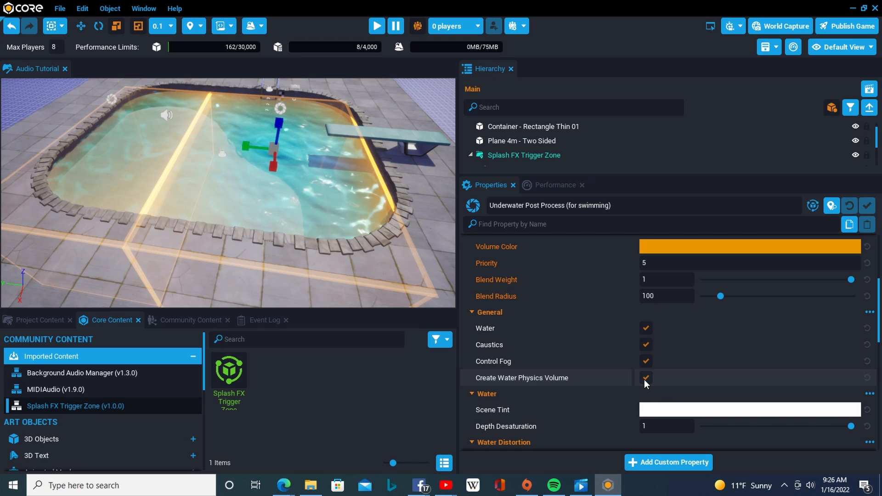
scroll(378, 219, "down", 3)
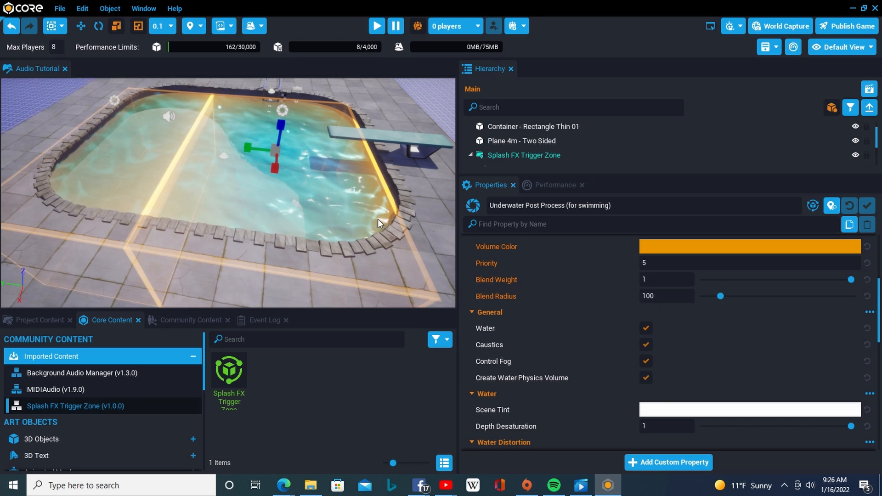
scroll(376, 220, "up", 5)
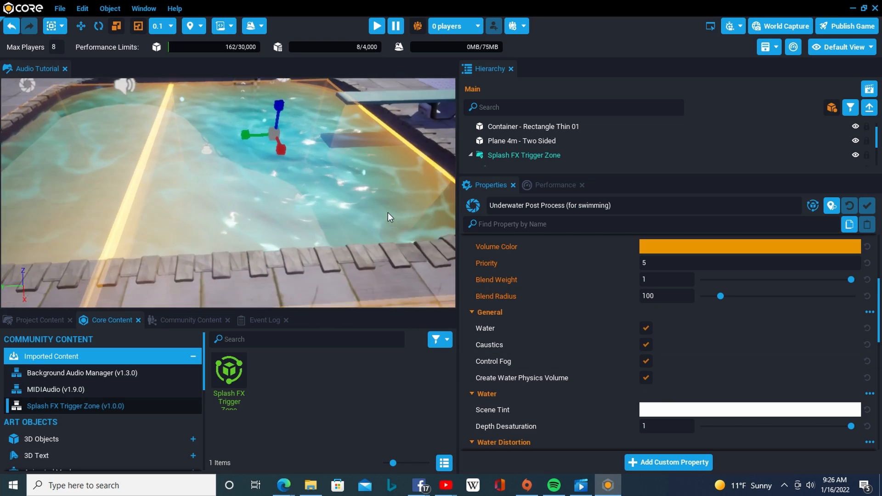
scroll(356, 210, "down", 3)
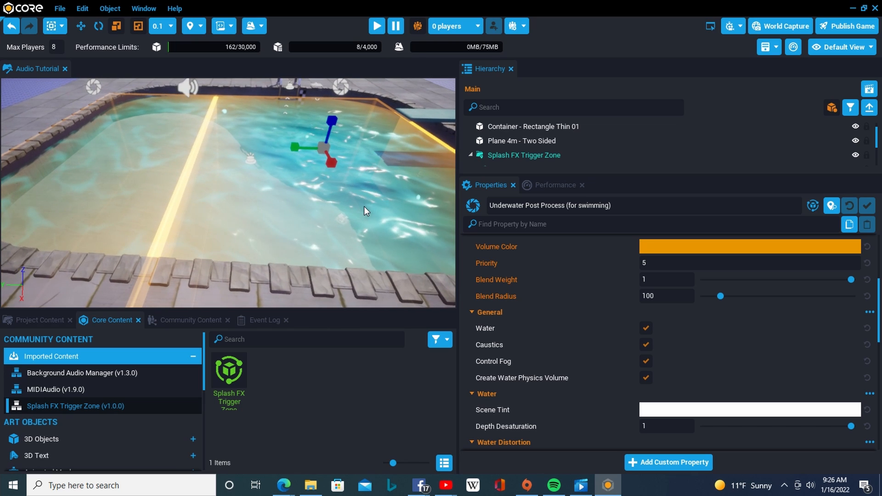
scroll(551, 148, "up", 1)
scroll(552, 149, "down", 1)
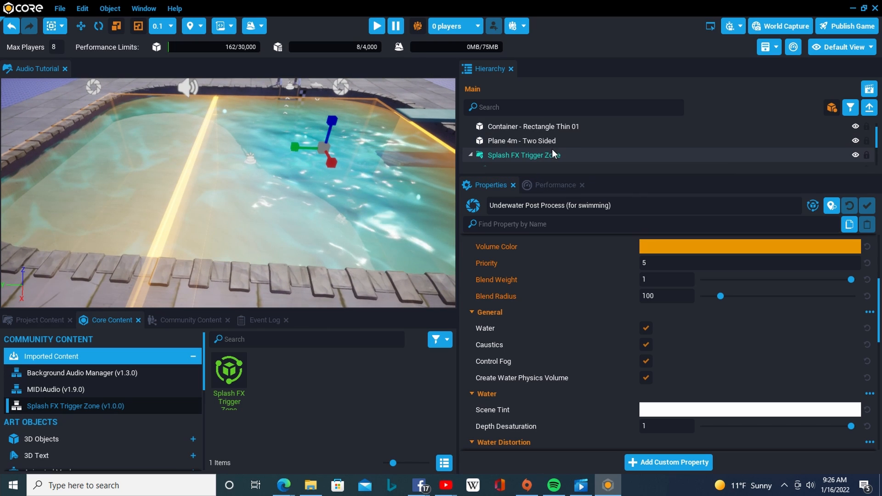
Step: Review the Underwater Post Process's water distortion, caustics, fog and Control Audio settings
left_click_drag(563, 176, 558, 222)
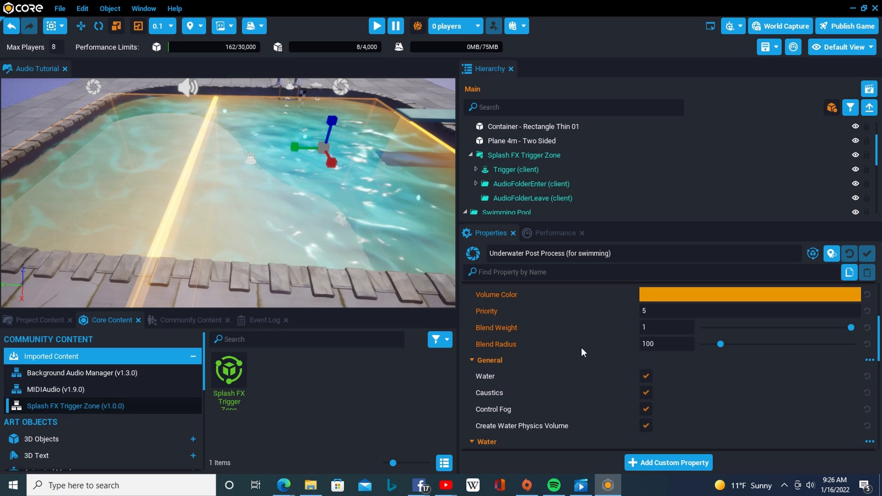
middle_click_drag(414, 223, 256, 183)
scroll(513, 344, "down", 4)
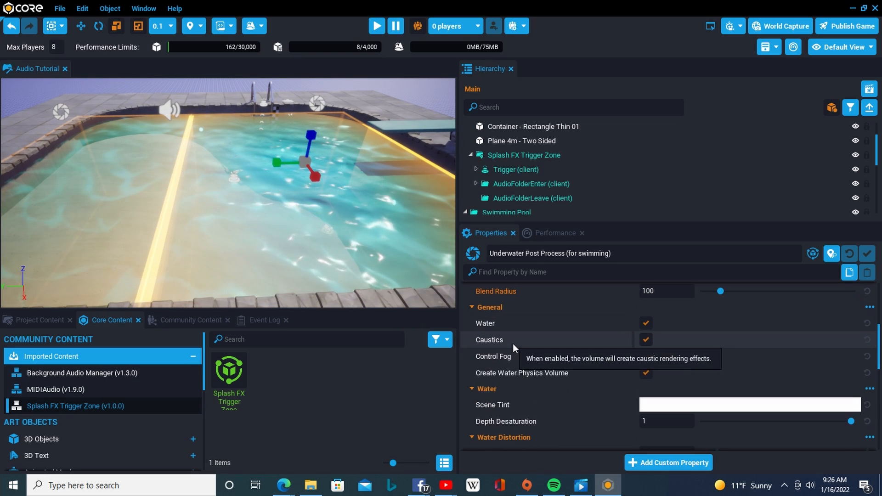
scroll(519, 341, "down", 4)
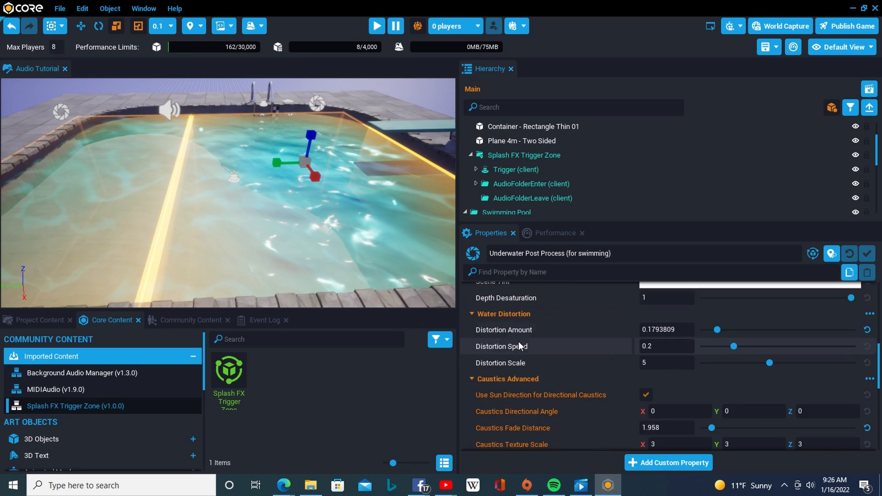
scroll(520, 345, "down", 4)
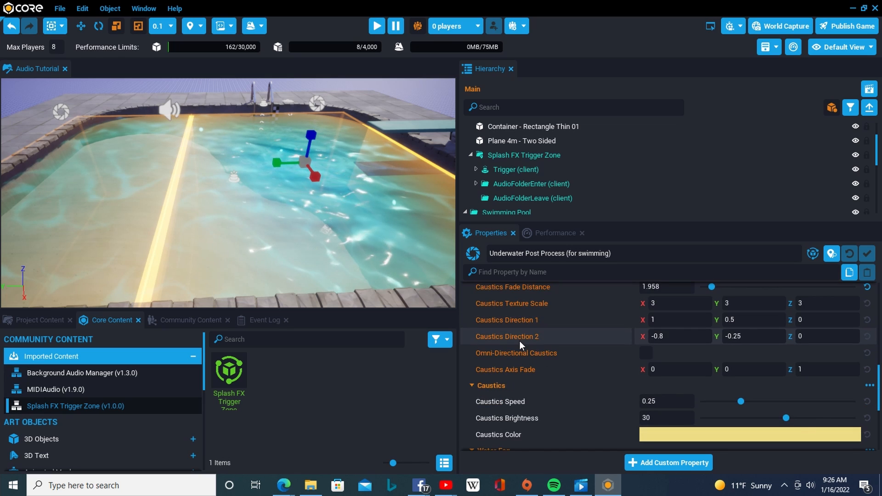
scroll(520, 344, "down", 4)
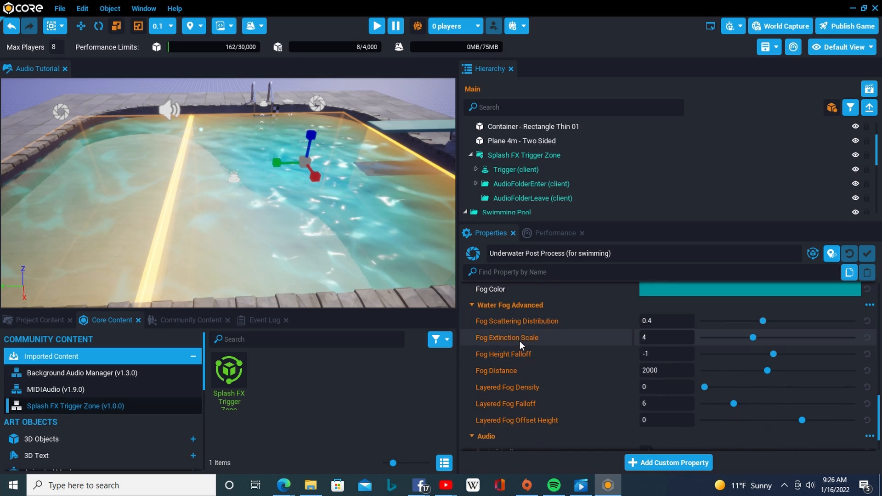
scroll(519, 342, "down", 2)
mouse_move(504, 391)
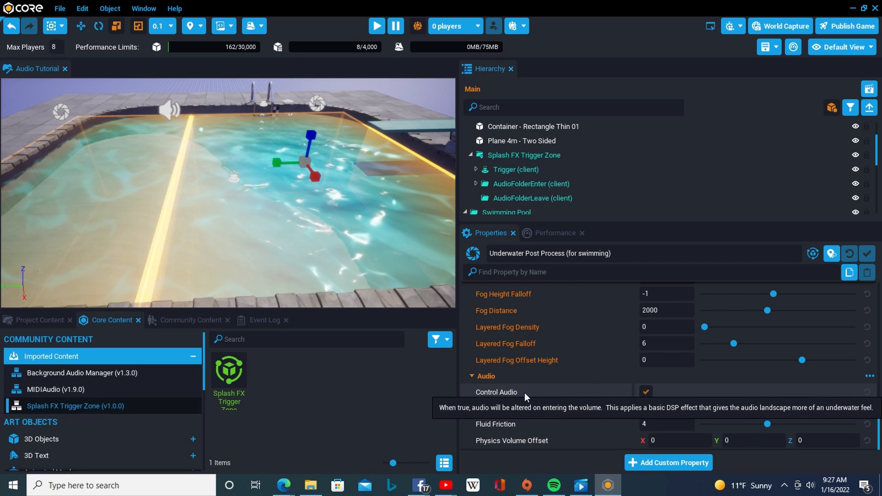
left_click(646, 392)
Step: Look below the pool's water surface and inspect the Bubble Stream VFX and the Ambience Underwater Bubbles Designed 01 SFX
right_click_drag(302, 225, 407, 213)
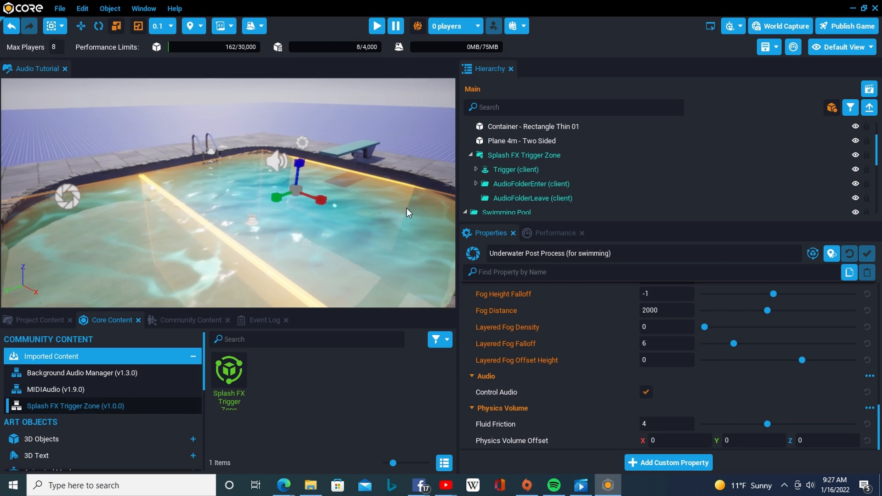
right_click_drag(349, 210, 239, 222)
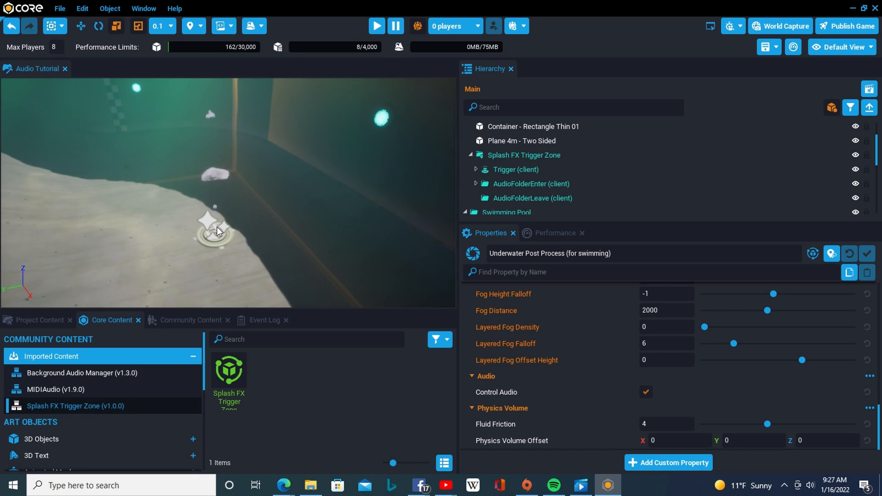
left_click(217, 227)
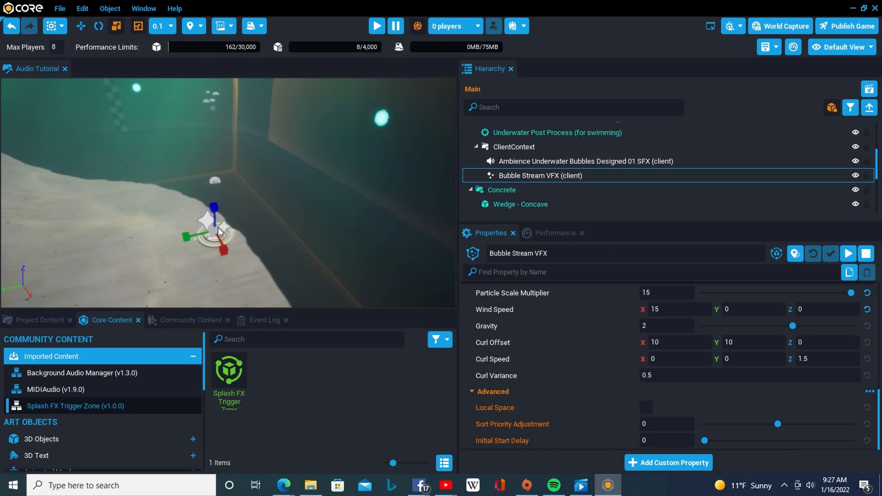
double_click(578, 160)
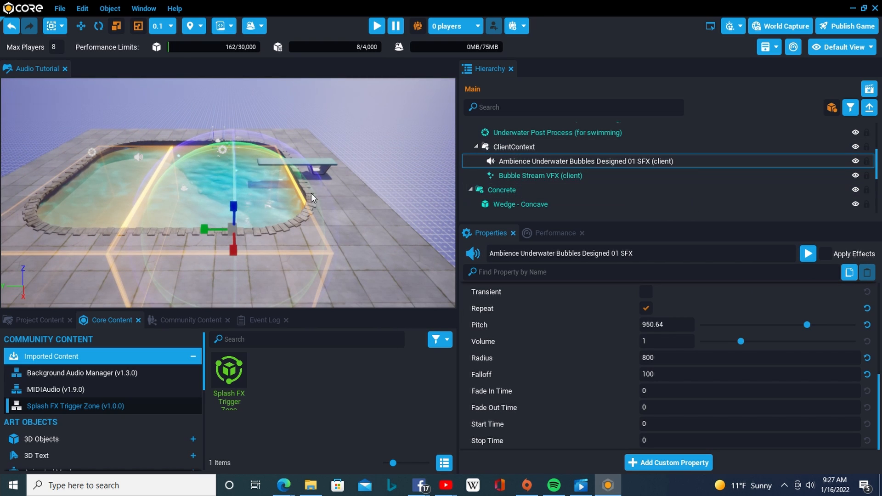
Step: Examine the underwater bubbles ambience sound's radius and falloff spheres around the pool from several distances and angles
scroll(313, 202, "up", 5)
scroll(306, 192, "down", 5)
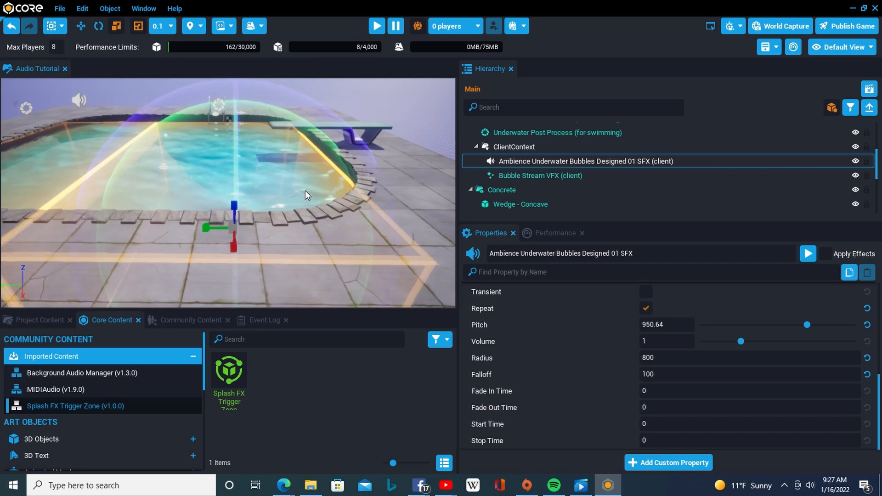
scroll(311, 181, "up", 3)
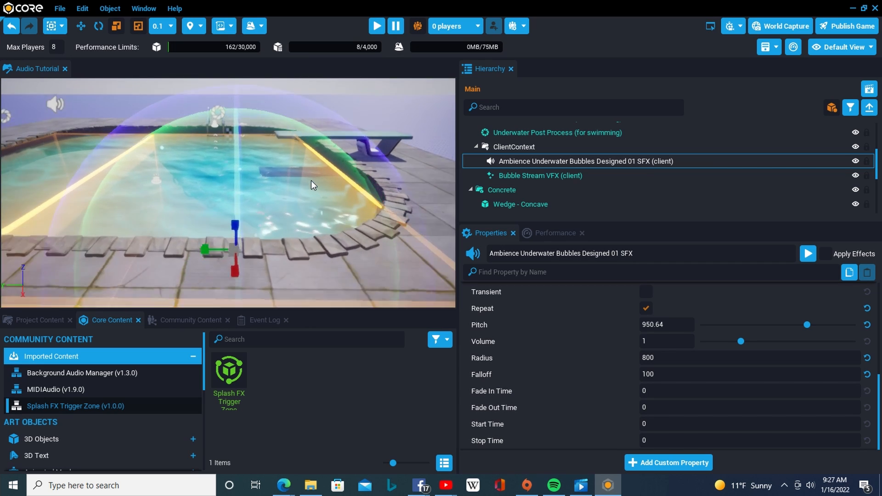
scroll(312, 182, "up", 10)
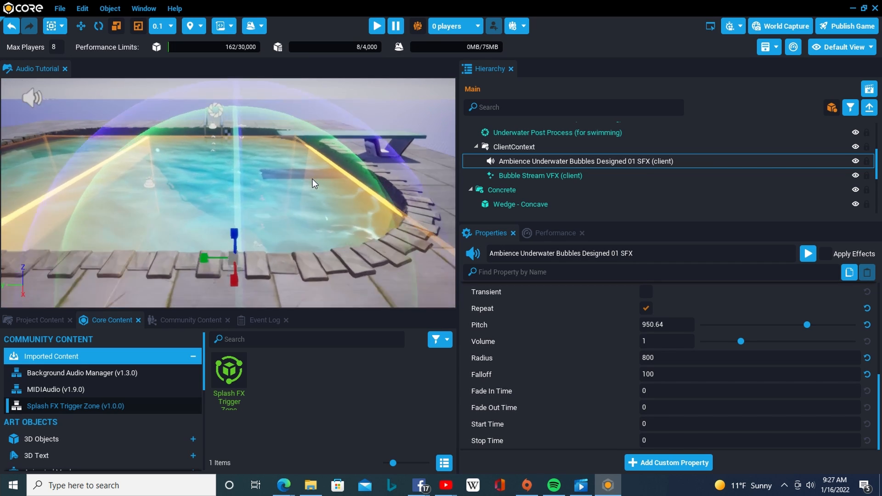
scroll(340, 208, "down", 8)
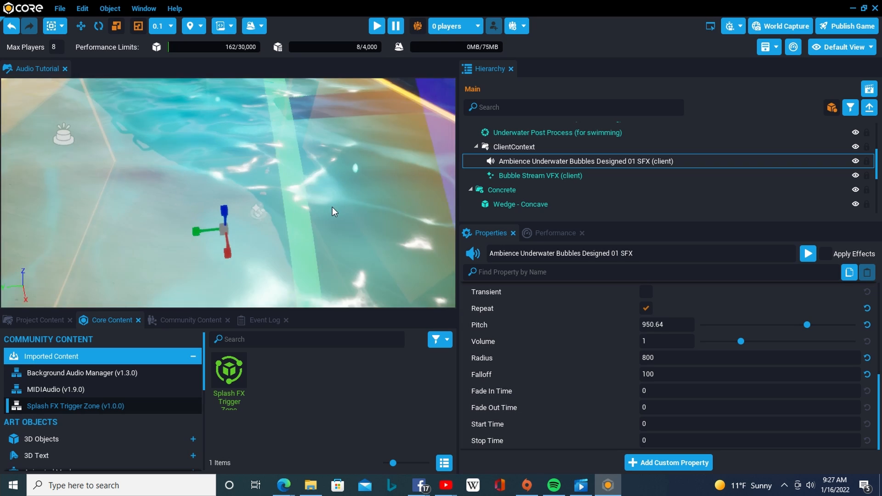
scroll(396, 200, "up", 6)
right_click_drag(332, 206, 310, 189)
scroll(320, 204, "down", 3)
scroll(369, 197, "up", 3)
scroll(369, 197, "down", 2)
scroll(278, 196, "down", 5)
scroll(283, 198, "down", 3)
scroll(312, 195, "up", 3)
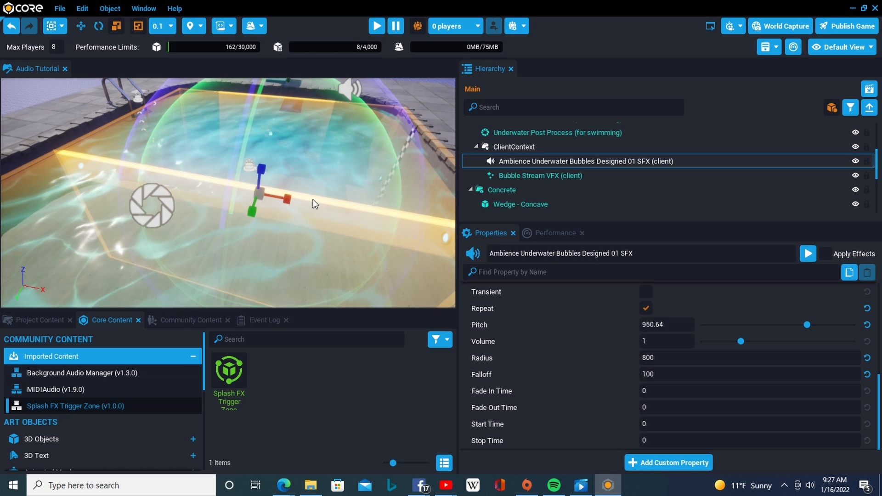
Step: Run a preview to check the swimming pool's underwater effects, and end it
key("=")
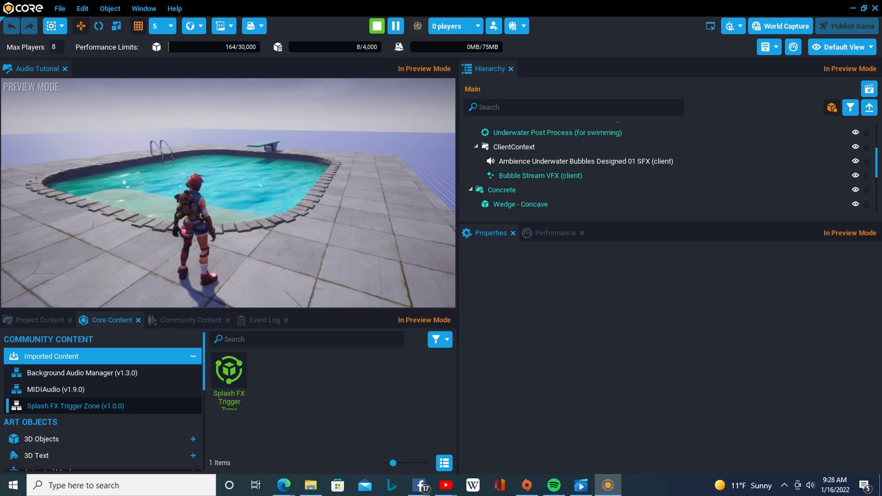
key("Escape")
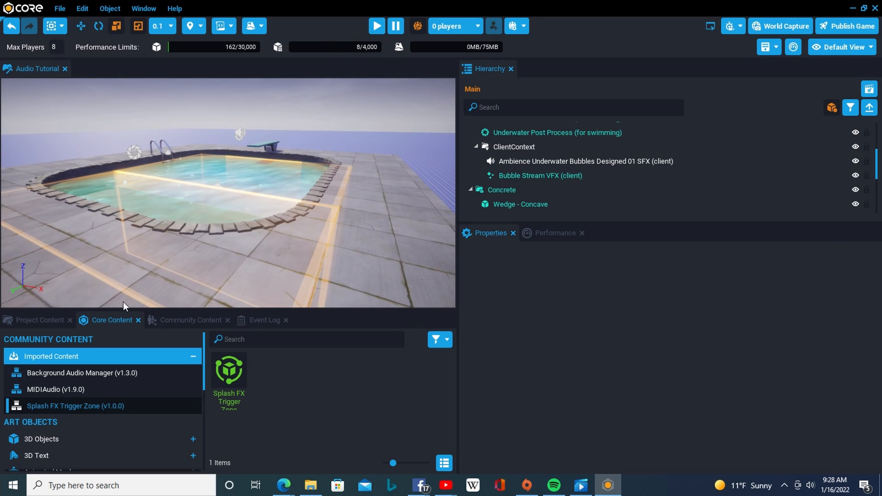
Step: Show the Splash FX Trigger Zone's Community Content details and summary, and view the finished pool scene
left_click(171, 317)
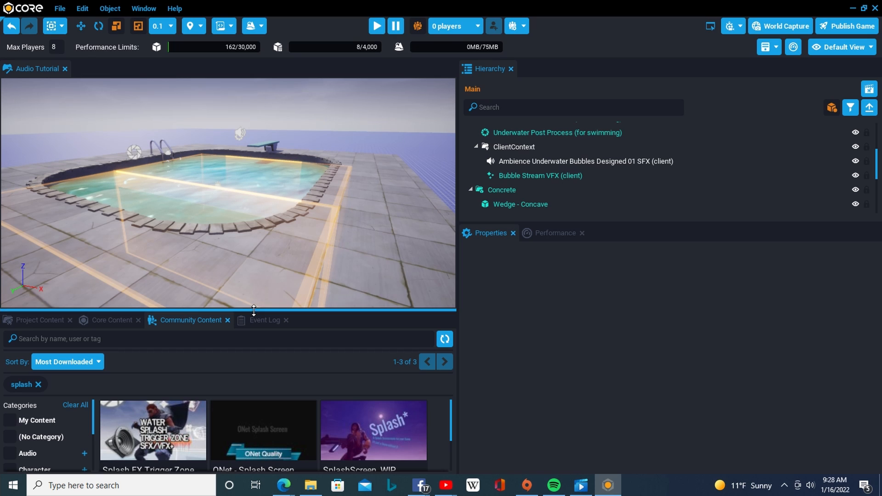
left_click_drag(253, 311, 263, 226)
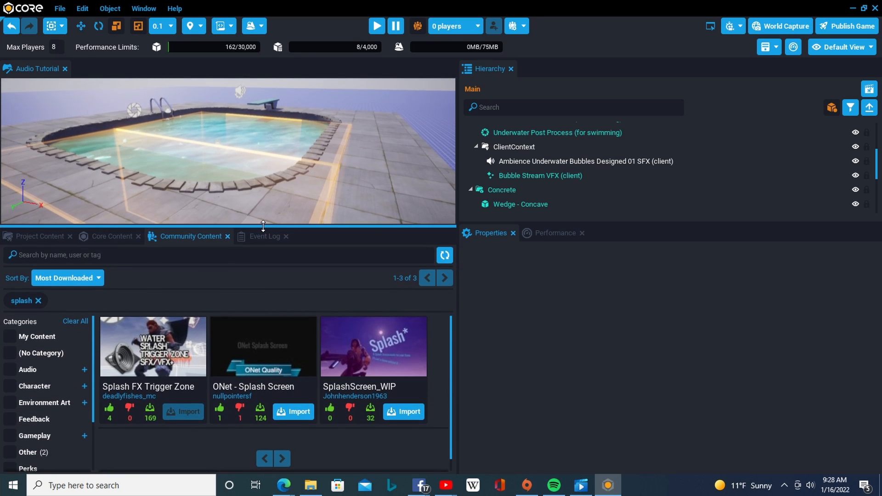
left_click(164, 359)
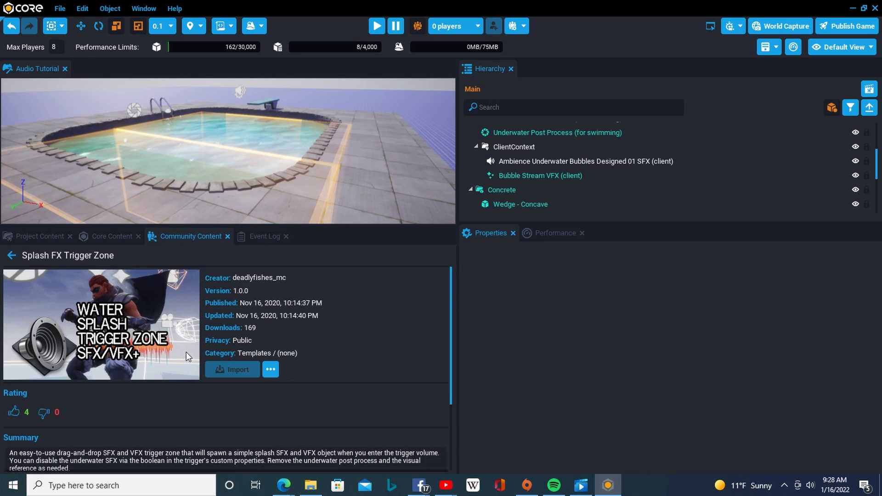
scroll(264, 340, "down", 1)
scroll(265, 340, "up", 1)
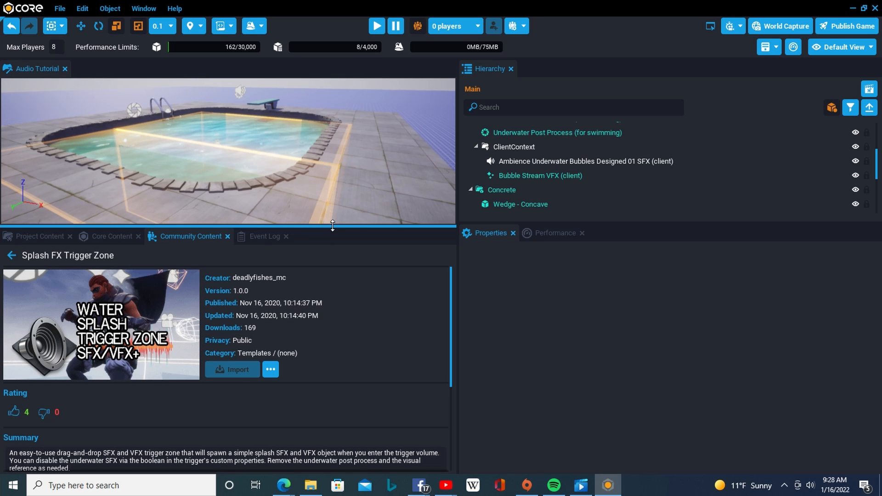
left_click_drag(333, 226, 333, 273)
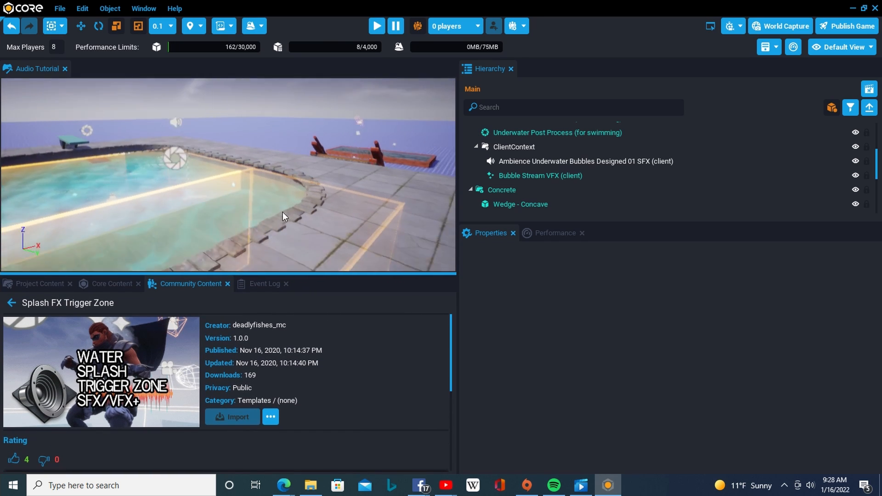
mouse_move(284, 211)
right_mouse_down()
mouse_move(141, 212)
mouse_move(270, 209)
right_mouse_up()
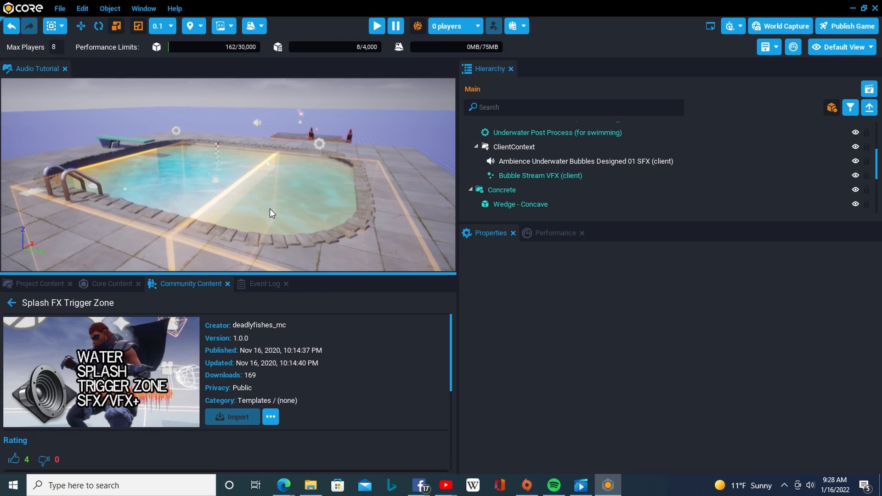